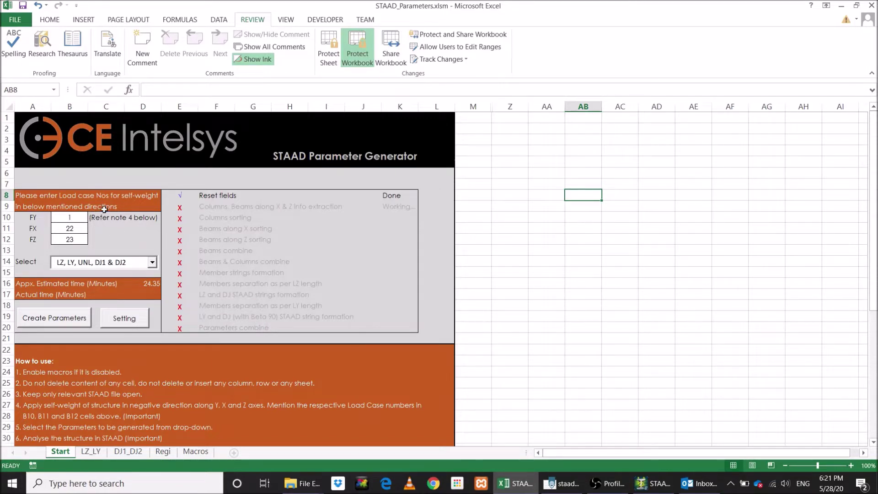
- Check the FY, FX and FZ self-weight load case numbers in the workbook
{"action": "left_click", "coordinate": [75, 219]}
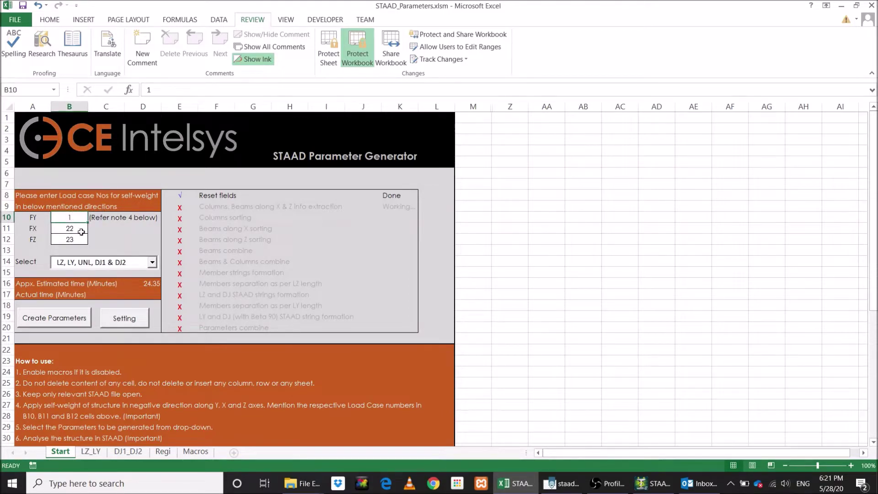
{"action": "left_click", "coordinate": [80, 231]}
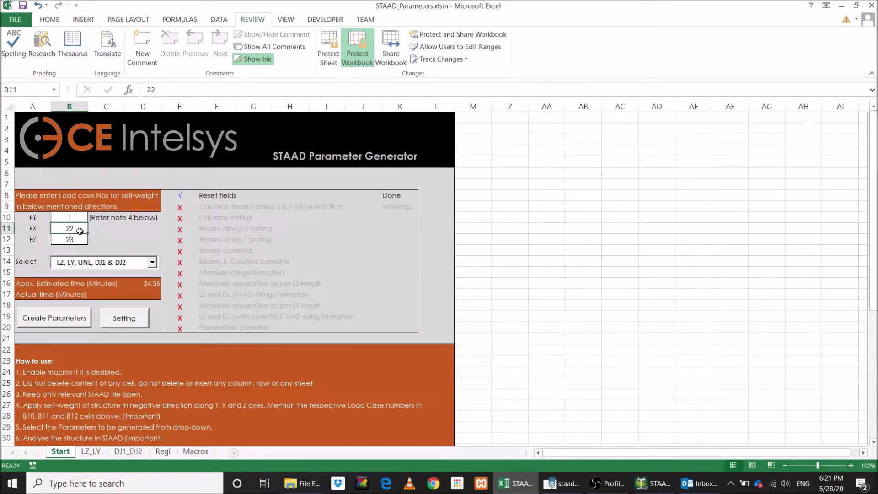
{"action": "left_click", "coordinate": [74, 241]}
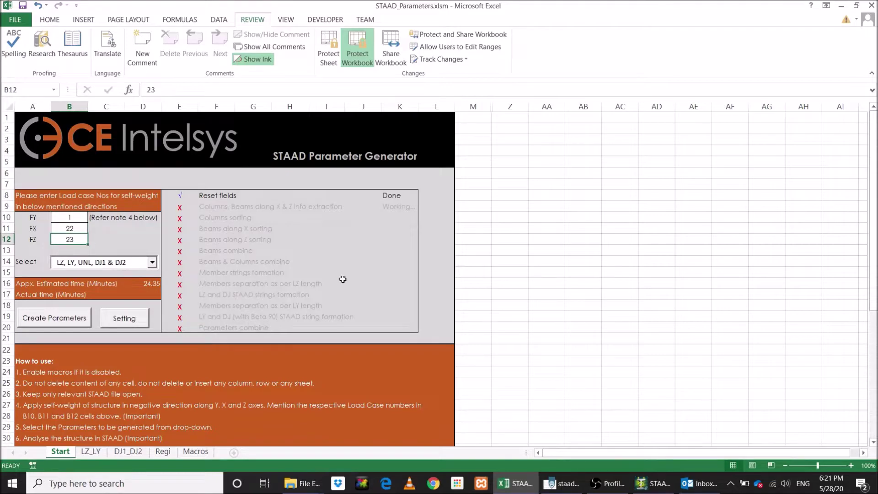
- In STAAD.Pro, box-select and clear the whole structure, then go to the Load & Definition page
{"action": "left_click", "coordinate": [651, 483]}
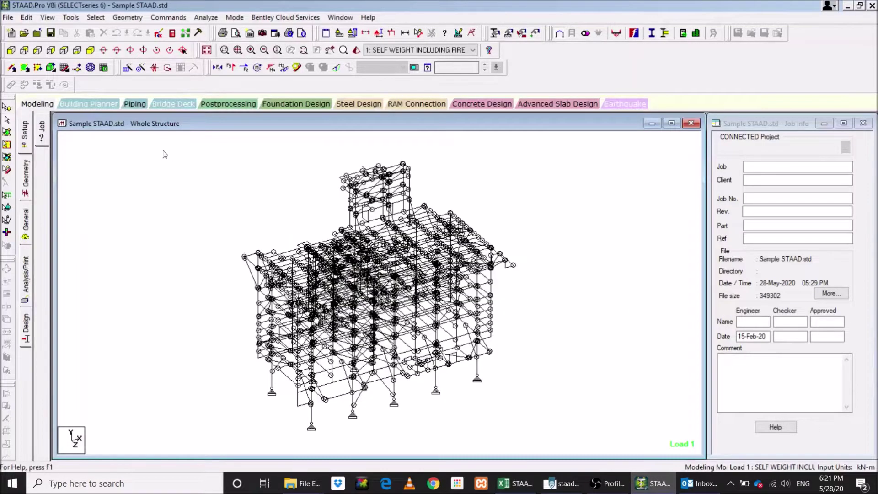
{"action": "left_click_drag", "start_coordinate": [163, 146], "coordinate": [562, 437]}
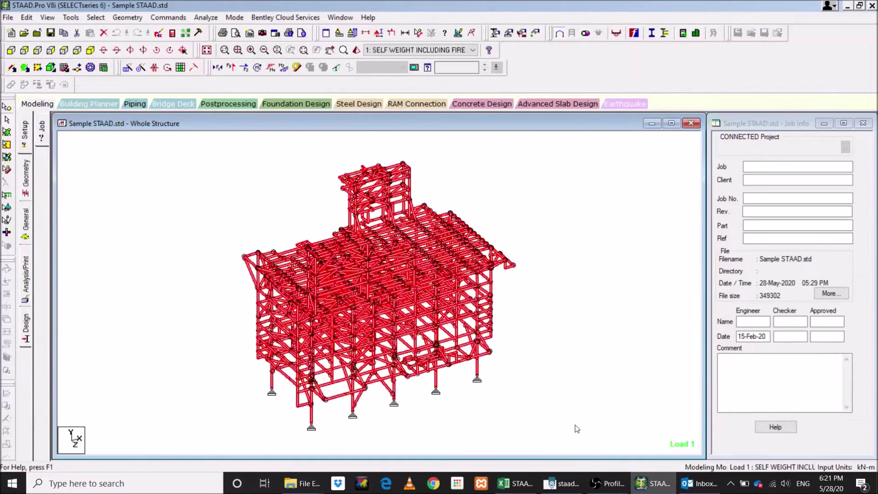
{"action": "left_click", "coordinate": [580, 224]}
{"action": "left_click_drag", "start_coordinate": [187, 147], "coordinate": [619, 435]}
{"action": "left_click", "coordinate": [574, 205]}
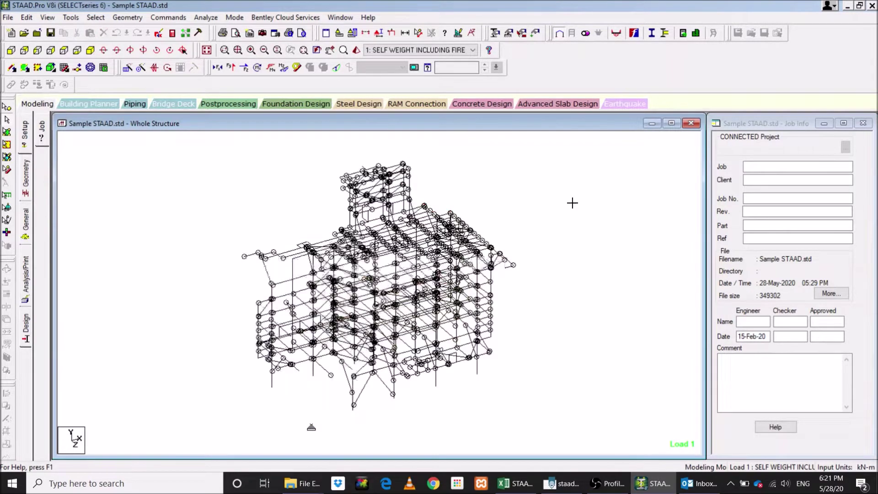
{"action": "left_click", "coordinate": [26, 234]}
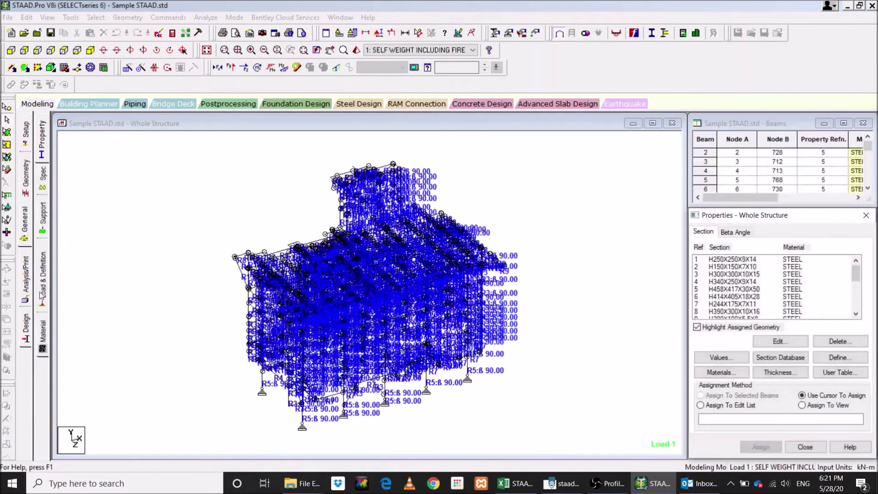
{"action": "left_click", "coordinate": [44, 296]}
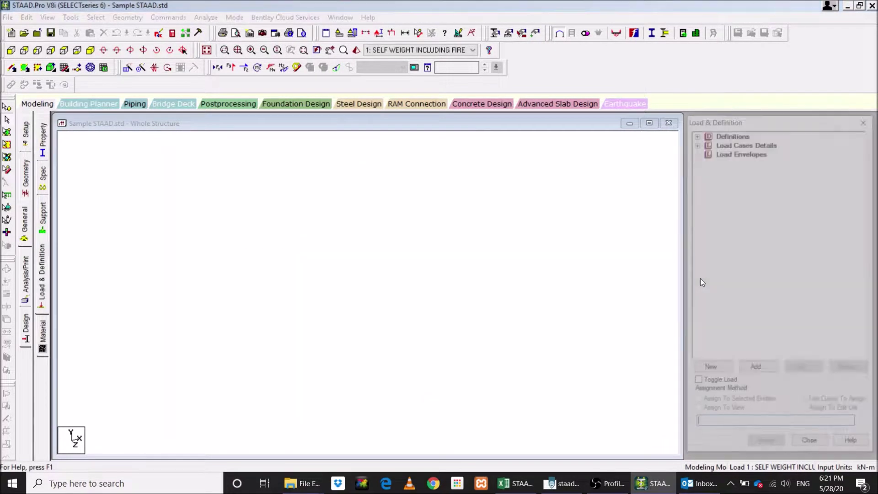
- Expand Load Cases Details and check load case 1's self-weight Y load
{"action": "left_click", "coordinate": [696, 143]}
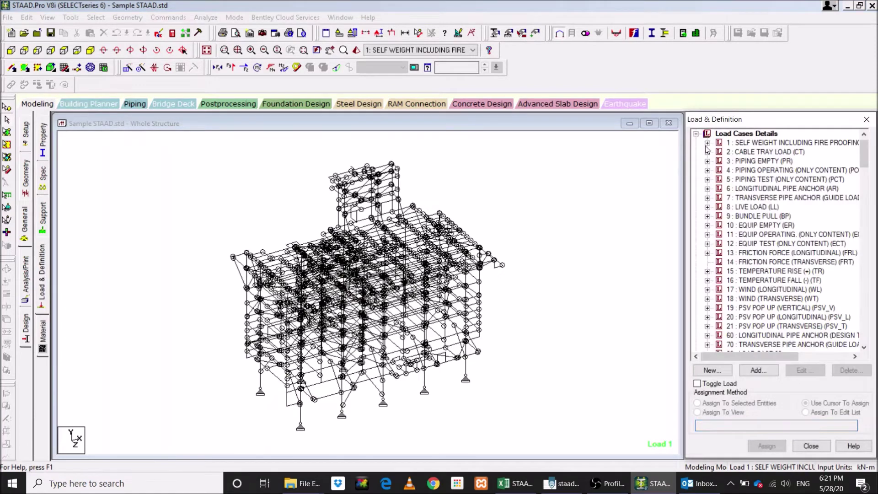
{"action": "left_click", "coordinate": [708, 144]}
{"action": "left_click", "coordinate": [773, 143]}
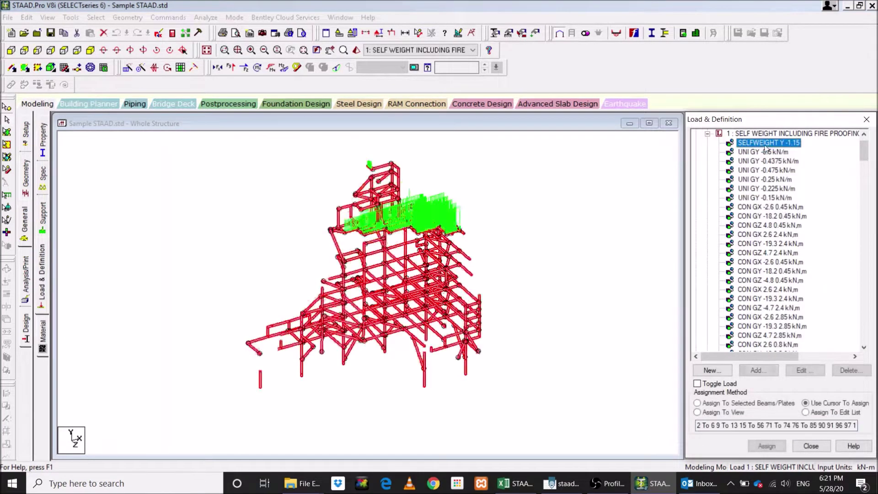
{"action": "left_click", "coordinate": [708, 133]}
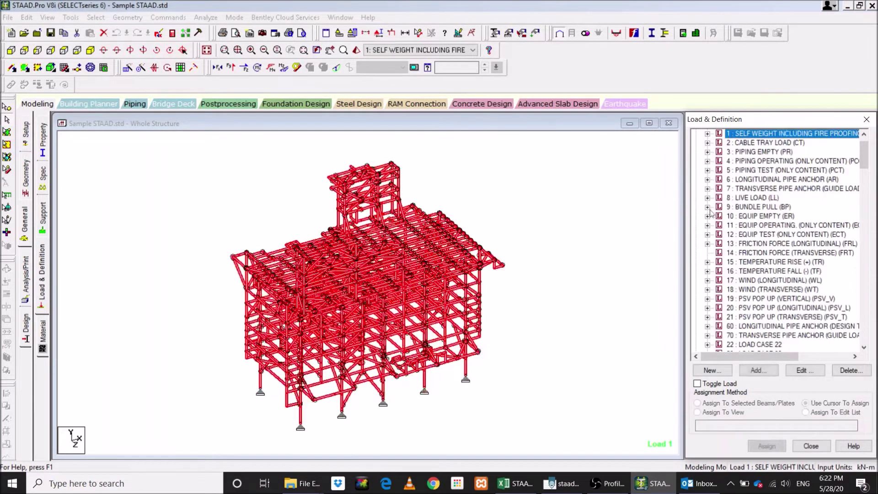
- Confirm case 22 is SELFWEIGHT X -1 and case 23 is SELFWEIGHT Z -1, then return to Excel
{"action": "left_click", "coordinate": [708, 345]}
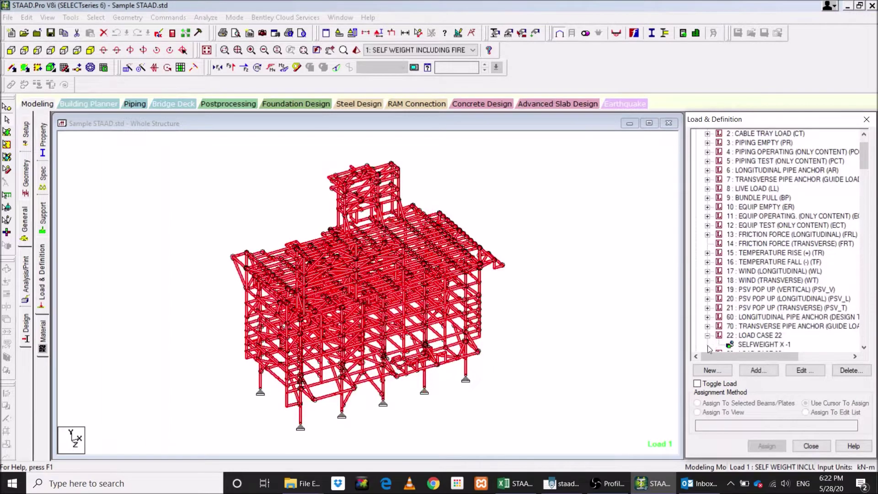
{"action": "left_click", "coordinate": [780, 344]}
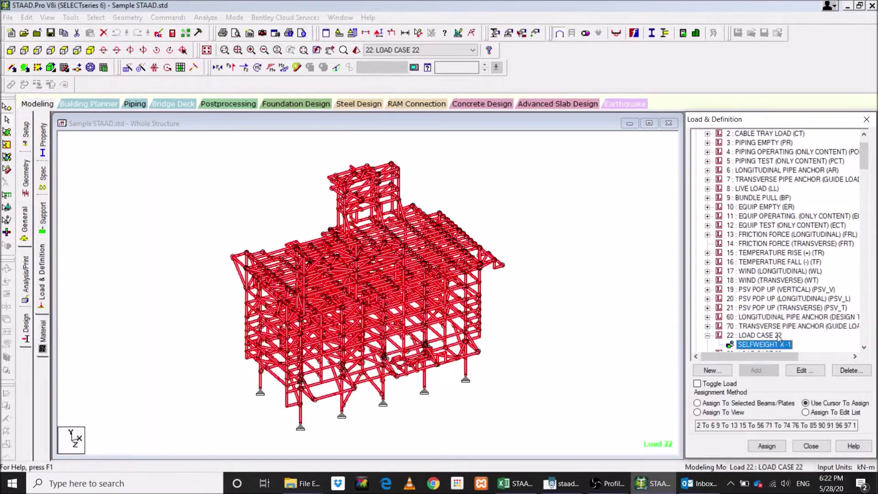
{"action": "left_click", "coordinate": [707, 335]}
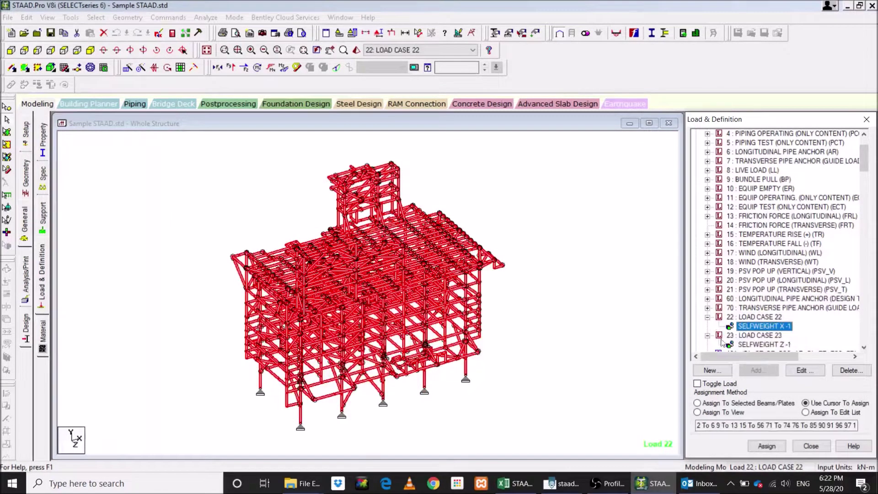
{"action": "left_click", "coordinate": [789, 345]}
{"action": "left_click", "coordinate": [574, 247]}
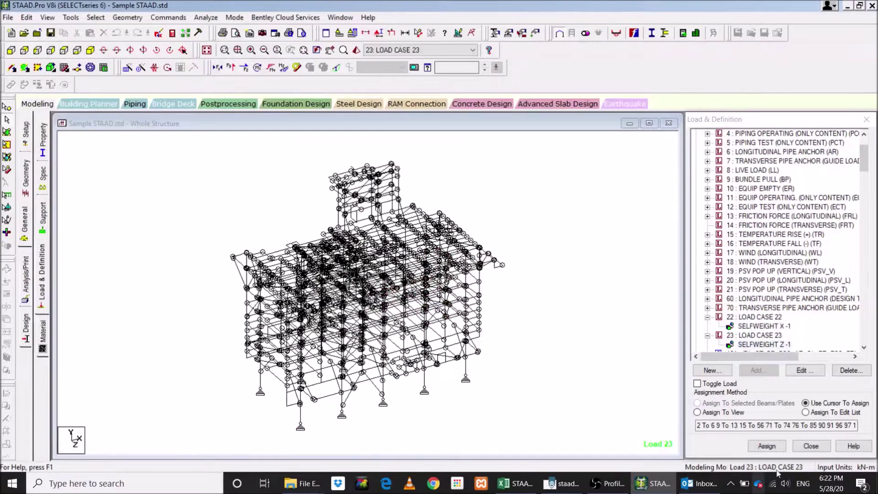
{"action": "left_click", "coordinate": [516, 484]}
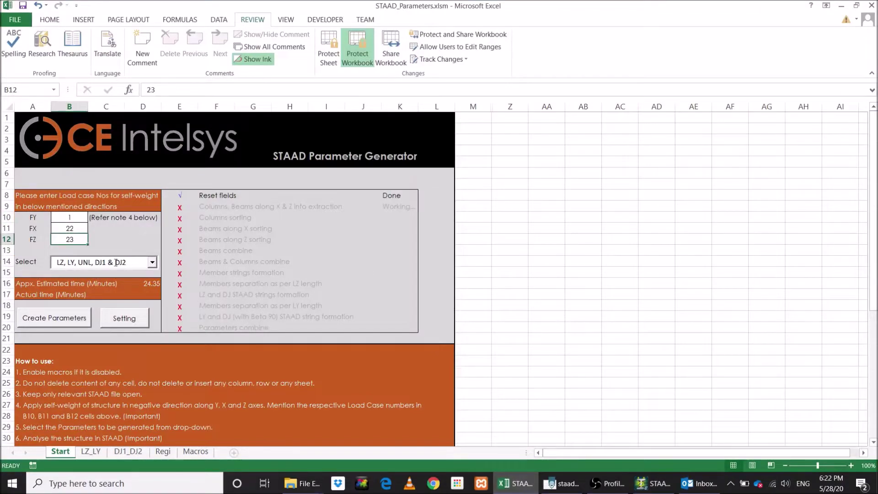
- Check the FX/FZ case numbers, keep the LZ, LY, UNL, DJ1 & DJ2 set, and run Create Parameters
{"action": "left_click", "coordinate": [70, 228]}
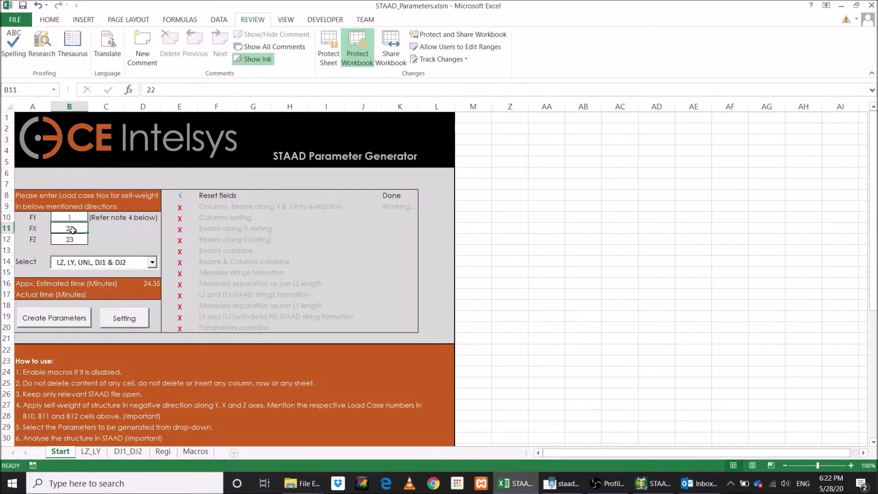
{"action": "left_click", "coordinate": [73, 238]}
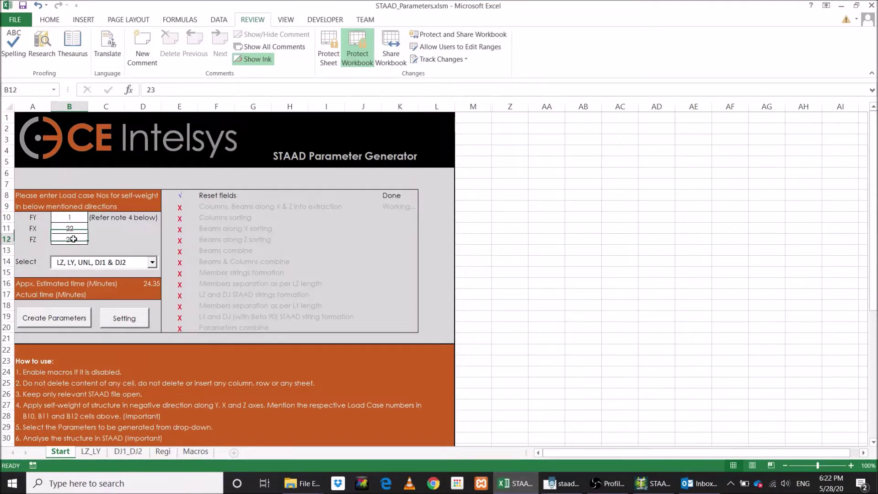
{"action": "left_click", "coordinate": [153, 264]}
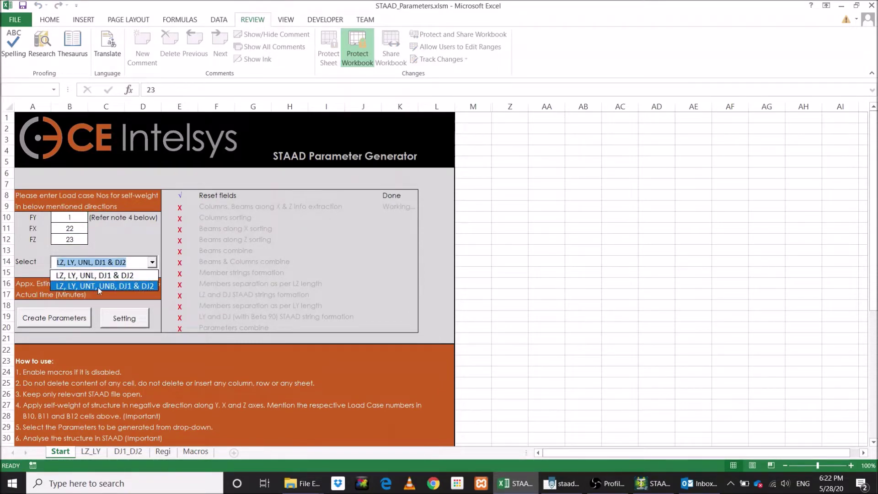
{"action": "left_click", "coordinate": [118, 286]}
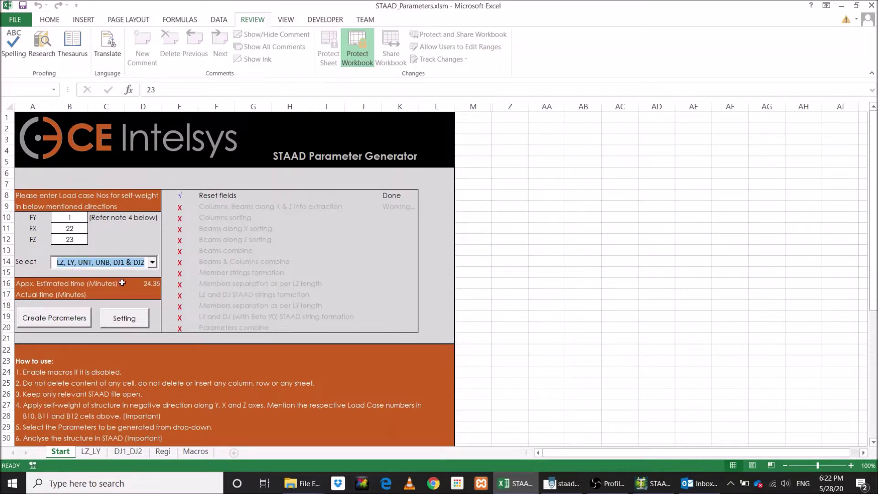
{"action": "left_click", "coordinate": [152, 262]}
{"action": "left_click", "coordinate": [133, 274]}
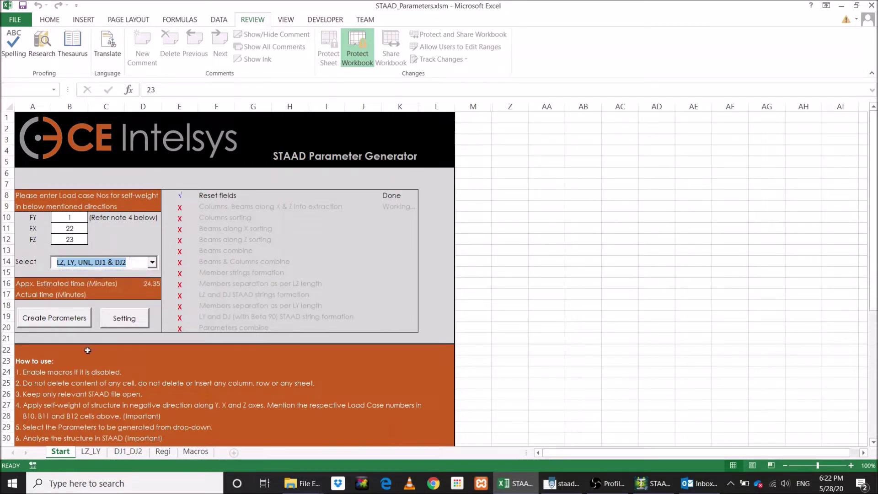
{"action": "left_click", "coordinate": [67, 320]}
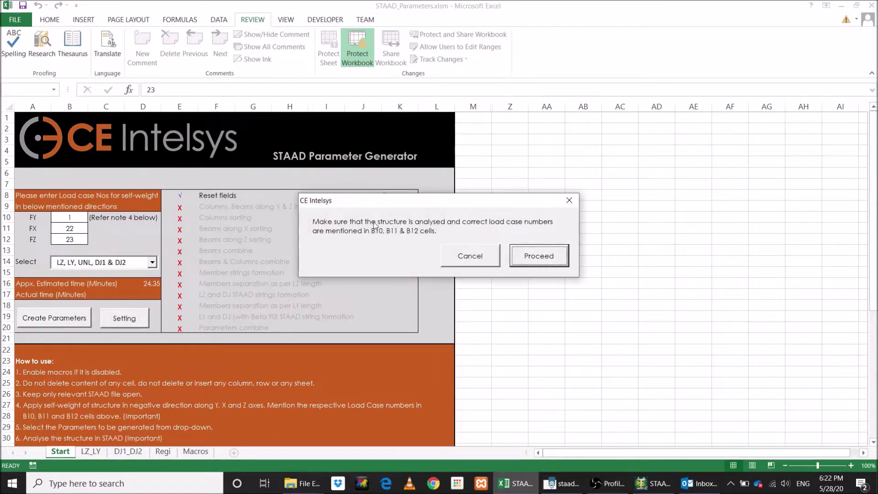
- Proceed with parameter generation until every step reads Done, then view the LZ_LY sheet
{"action": "left_click", "coordinate": [535, 259]}
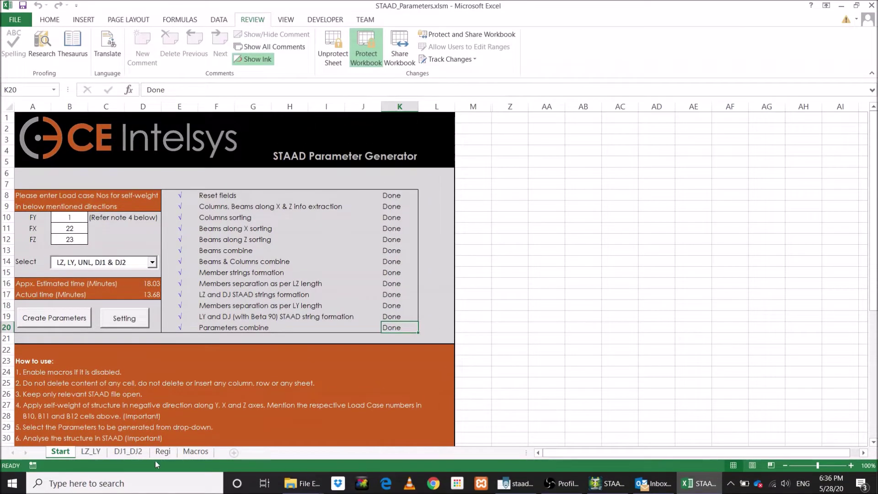
{"action": "left_click", "coordinate": [95, 452]}
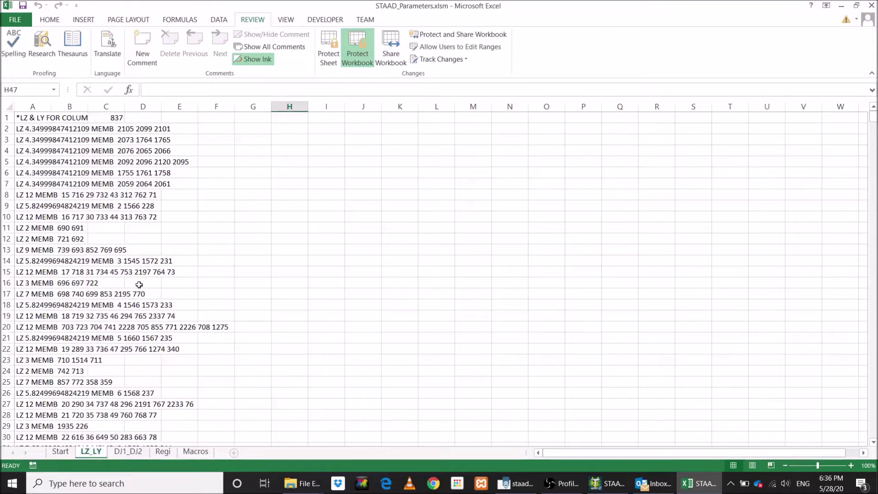
- Check the LZ_LY (837) and DJ1_DJ2 (528) line counts, then copy the LZ_LY column
{"action": "left_click", "coordinate": [114, 119]}
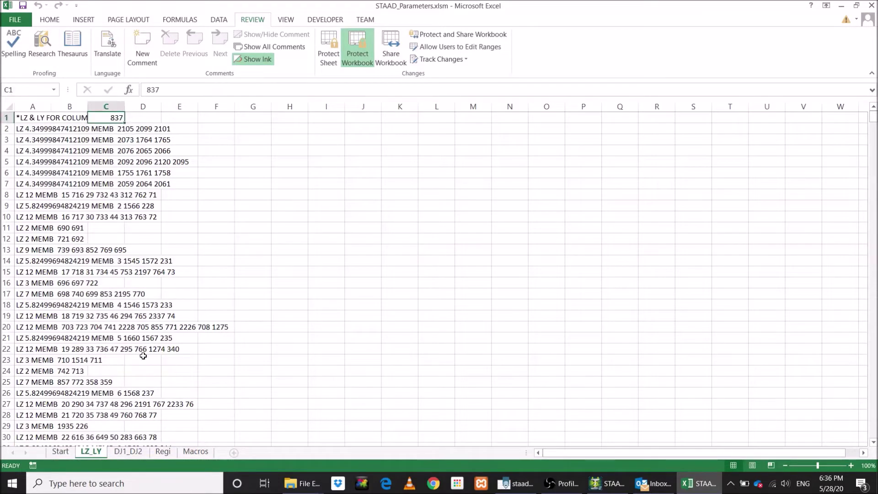
{"action": "left_click", "coordinate": [135, 453]}
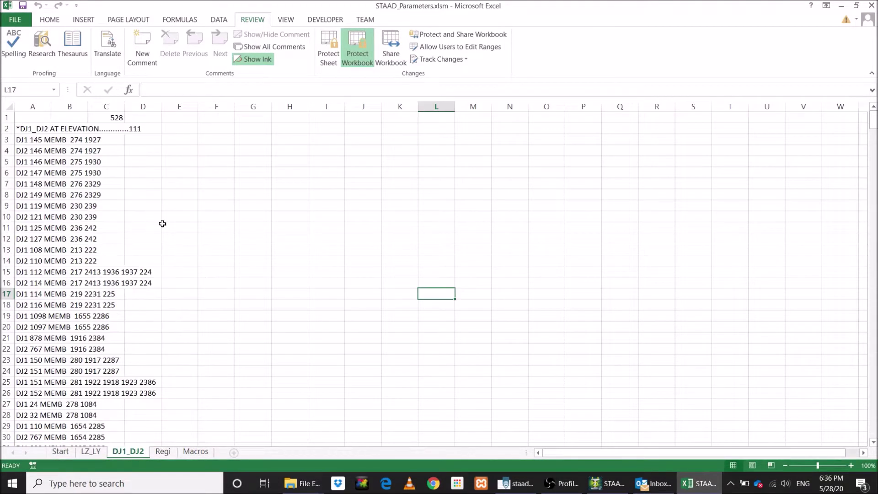
{"action": "left_click", "coordinate": [108, 119]}
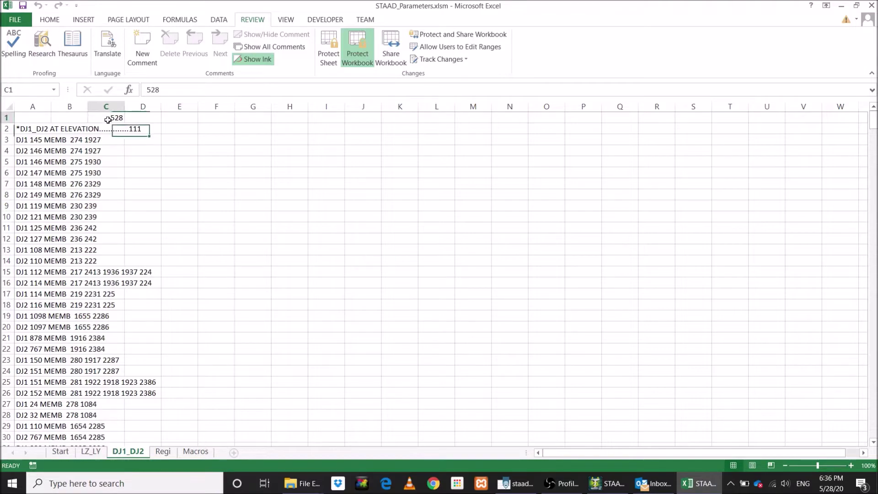
{"action": "left_click", "coordinate": [91, 452]}
{"action": "left_click", "coordinate": [39, 119]}
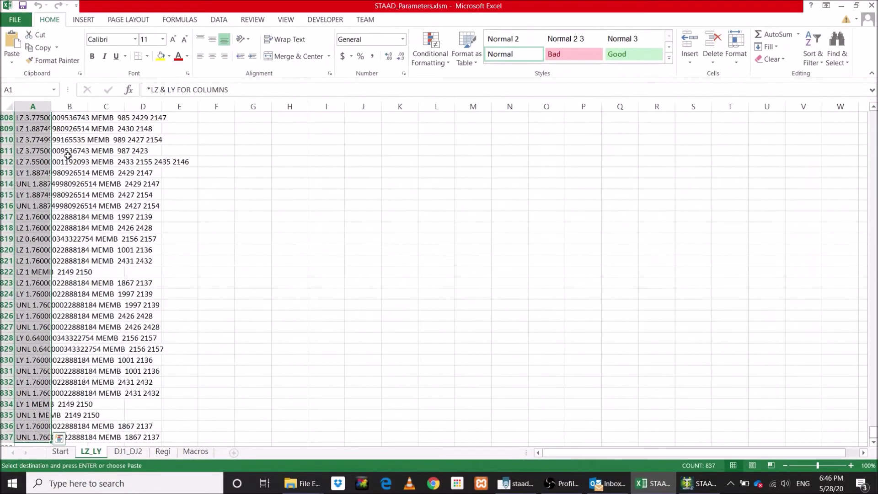
{"action": "left_click", "coordinate": [699, 484]}
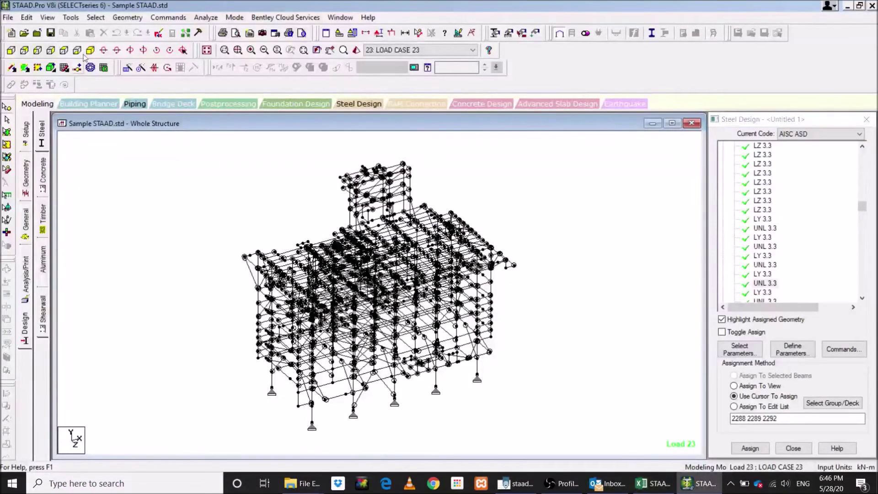
- In the STAAD Editor, go to PARAMETER 1 and the LZ & LY FOR COLUMNS line
{"action": "left_click", "coordinate": [160, 33]}
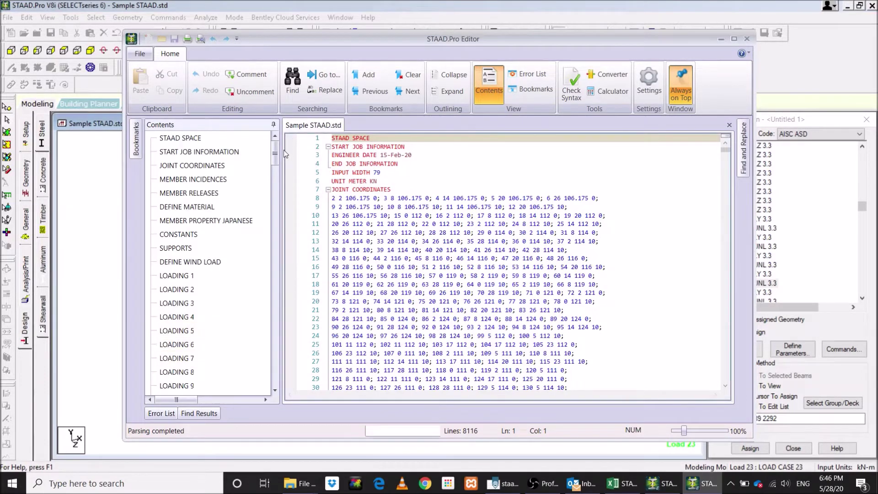
{"action": "left_click_drag", "start_coordinate": [275, 158], "coordinate": [276, 381]}
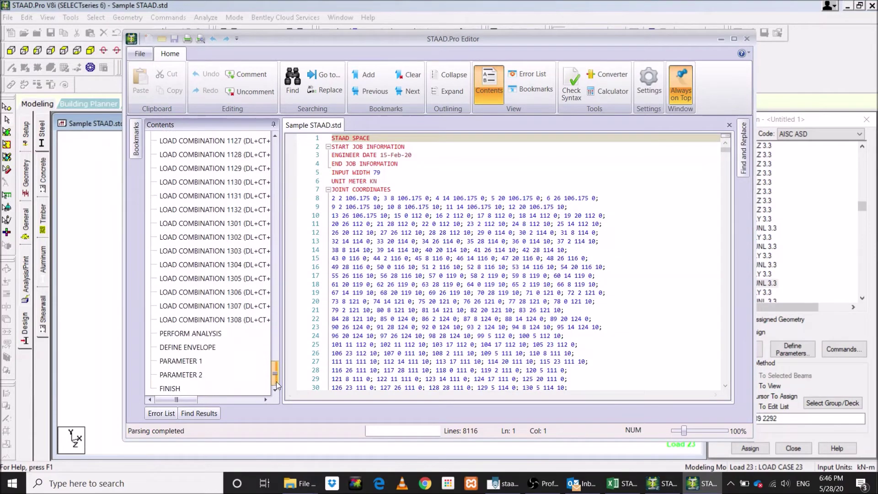
{"action": "left_click", "coordinate": [201, 361]}
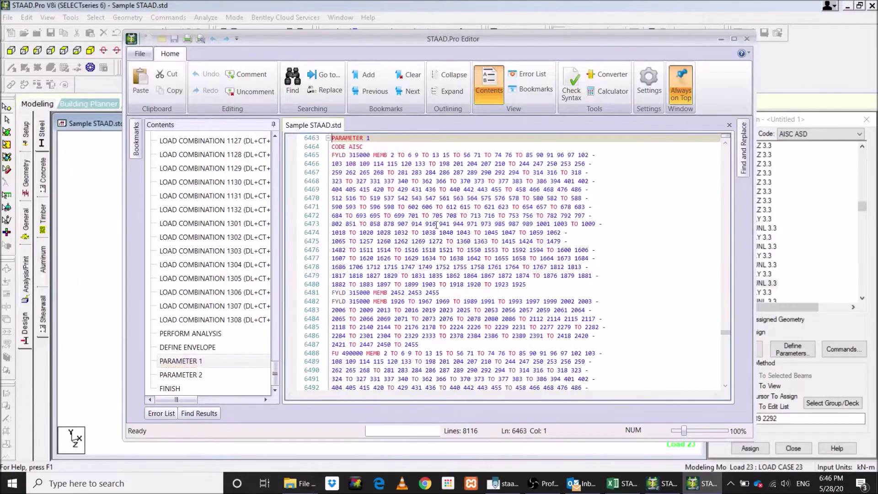
{"action": "scroll", "coordinate": [378, 276], "scroll_direction": "down", "scroll_amount": 20}
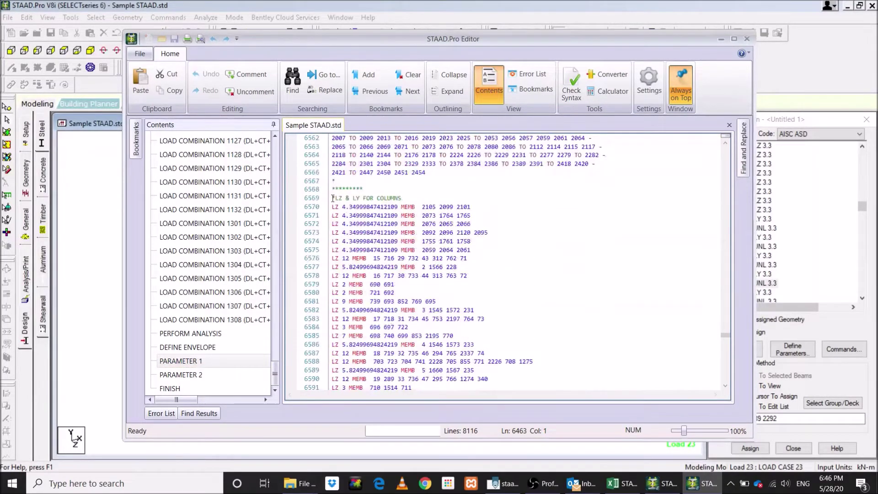
{"action": "left_click", "coordinate": [332, 198]}
- Replace the old LZ, LY and UNL block with the pasted effective-length lines
{"action": "scroll", "coordinate": [517, 278], "scroll_direction": "down", "scroll_amount": 20}
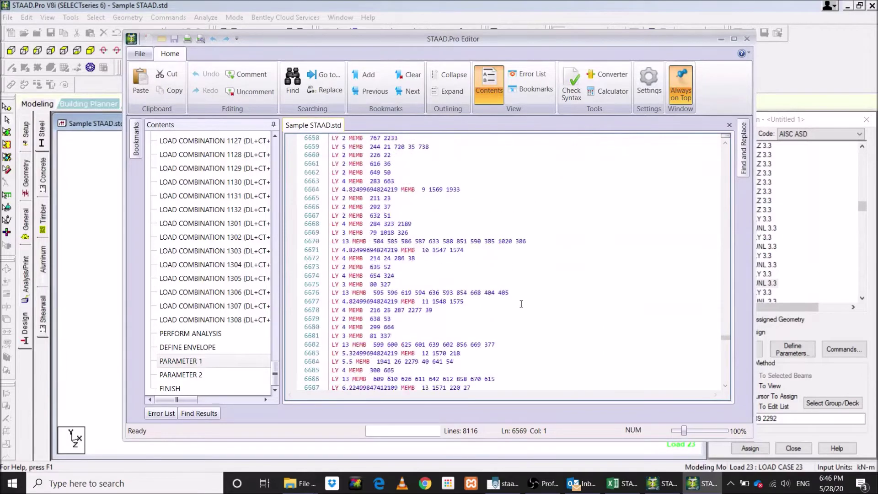
{"action": "scroll", "coordinate": [521, 304], "scroll_direction": "down", "scroll_amount": 19}
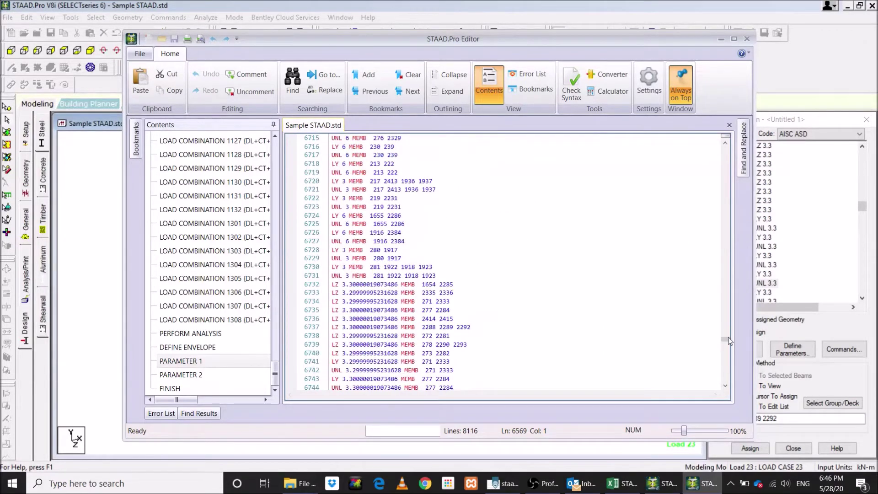
{"action": "left_click_drag", "start_coordinate": [729, 340], "coordinate": [731, 361]}
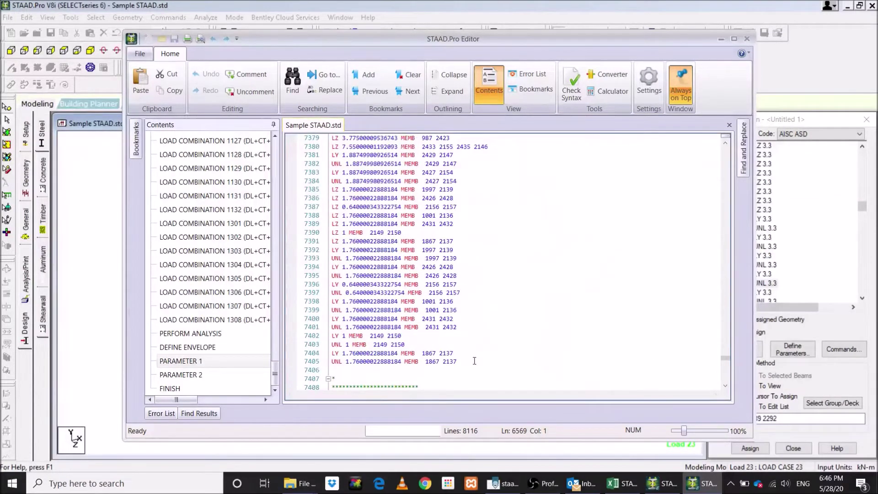
{"action": "left_click", "coordinate": [373, 378], "text": "shift"}
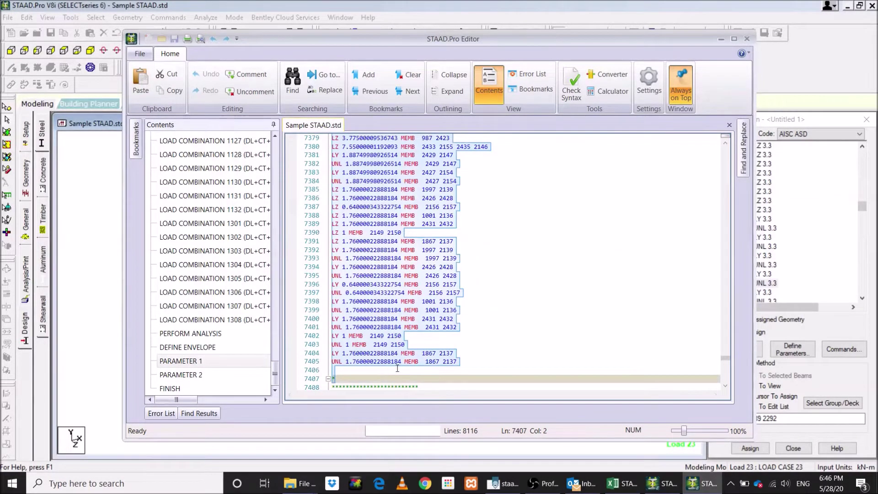
{"action": "key", "text": "Delete"}
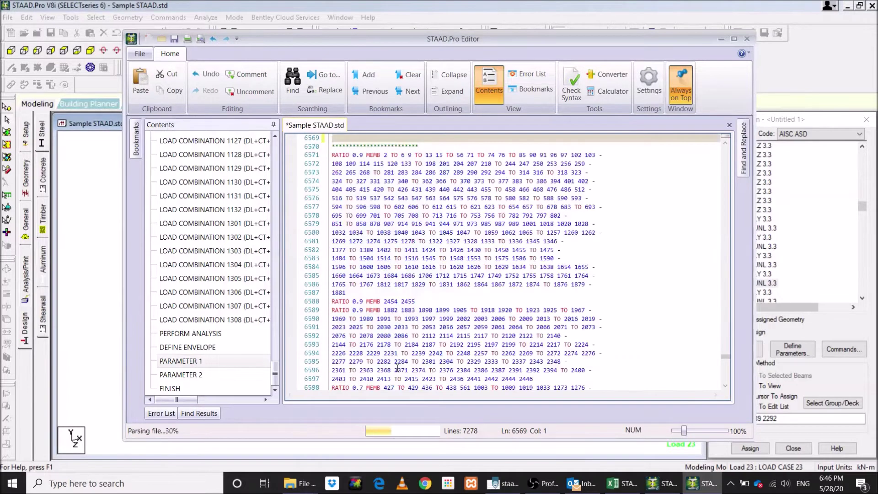
{"action": "key", "text": "ctrl+v"}
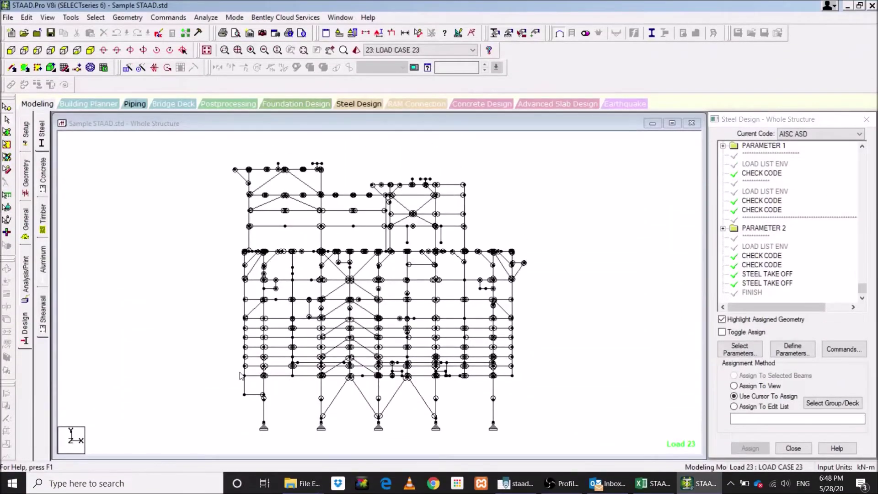
- Assign the parameter to bottom front-view beams and the side-view brace and lower beams
{"action": "left_click_drag", "start_coordinate": [239, 372], "coordinate": [522, 437]}
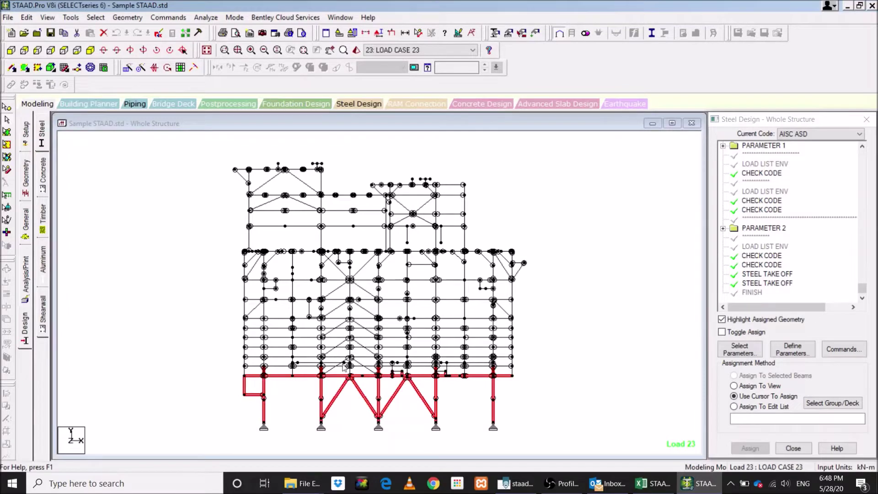
{"action": "left_click", "coordinate": [38, 50]}
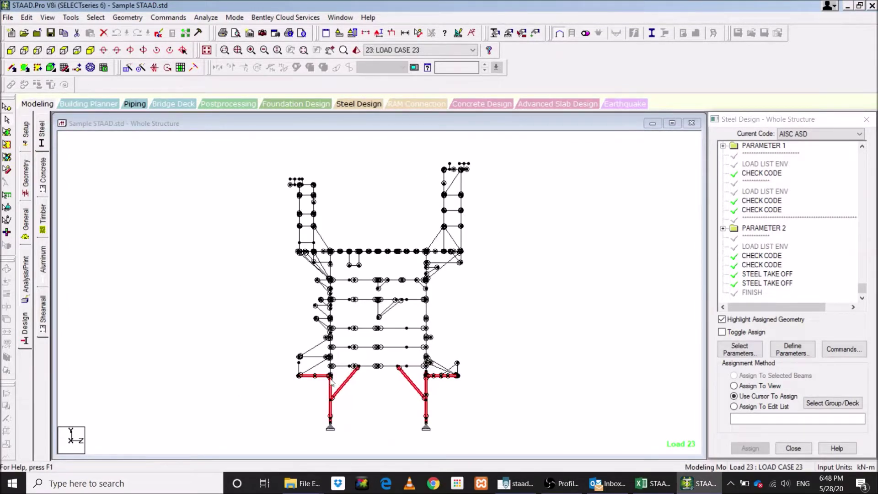
{"action": "left_click", "coordinate": [328, 364]}
{"action": "left_click_drag", "start_coordinate": [279, 353], "coordinate": [431, 378]}
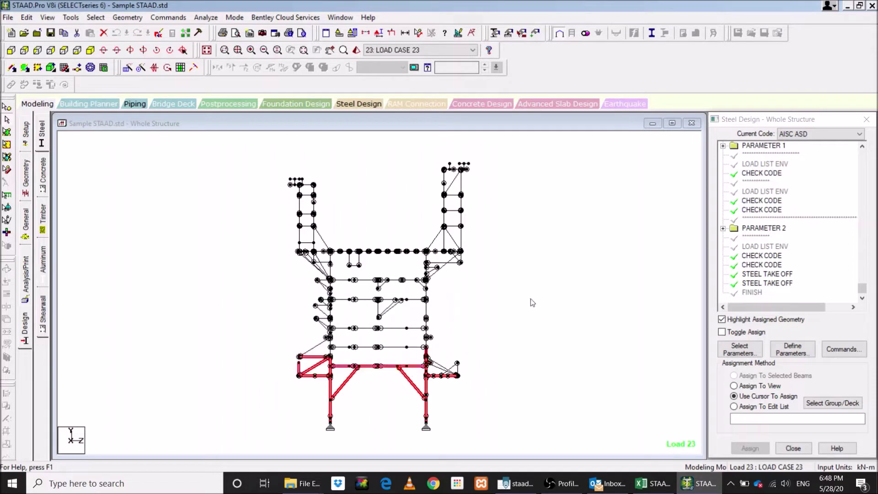
{"action": "right_click", "coordinate": [530, 274]}
- Create a new view in the active window showing the whole structure in isometric 3-D
{"action": "left_click", "coordinate": [562, 352]}
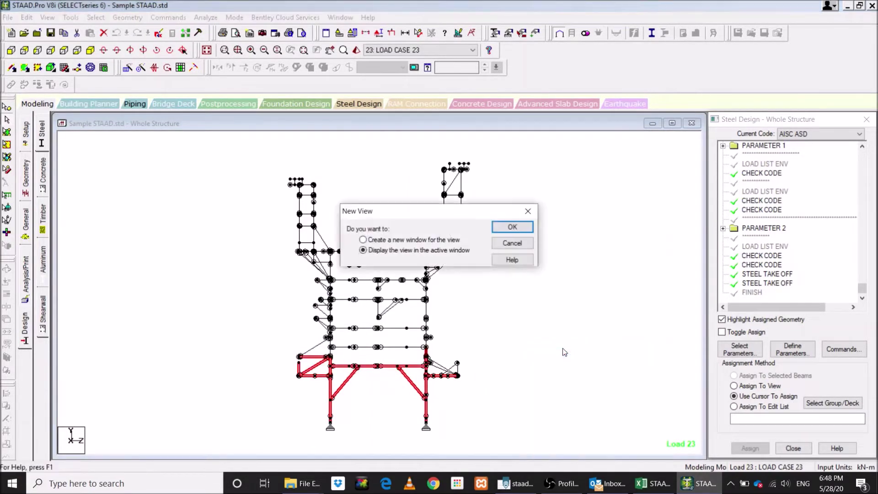
{"action": "left_click", "coordinate": [513, 227]}
{"action": "left_click", "coordinate": [90, 51]}
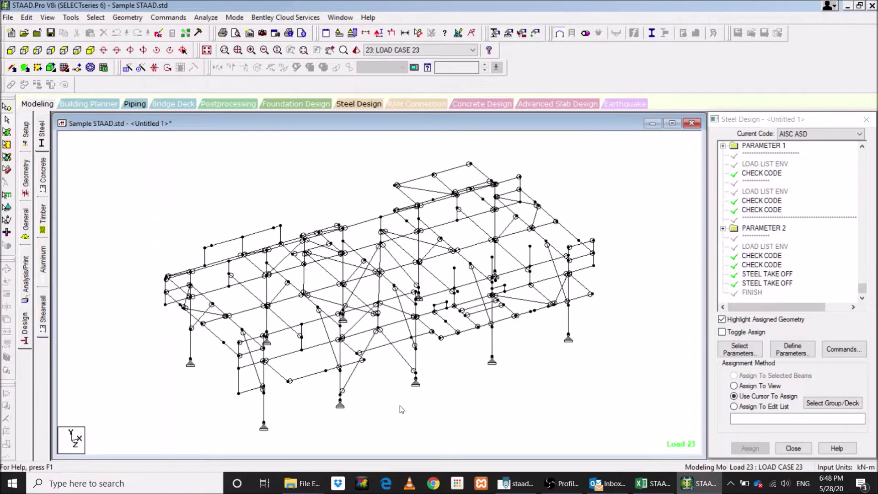
{"action": "scroll", "coordinate": [383, 355], "scroll_direction": "up", "scroll_amount": 2}
{"action": "scroll", "coordinate": [289, 187], "scroll_direction": "up", "scroll_amount": 1}
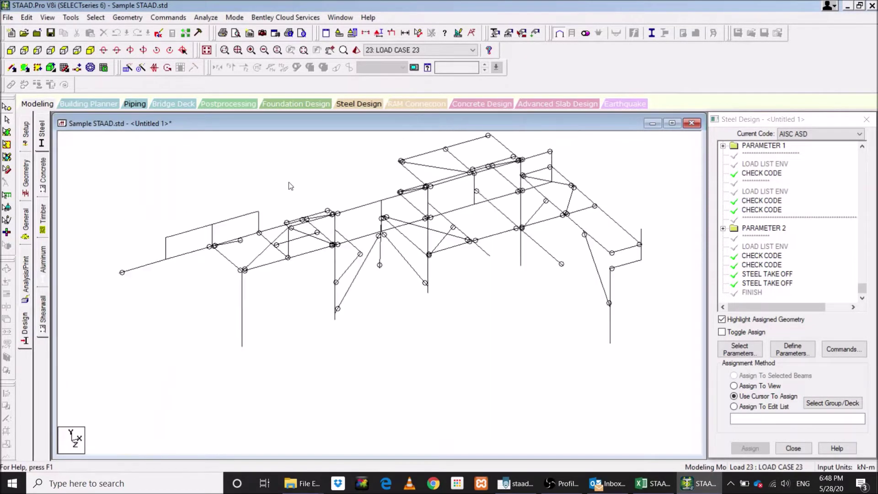
{"action": "scroll", "coordinate": [289, 185], "scroll_direction": "down", "scroll_amount": 2}
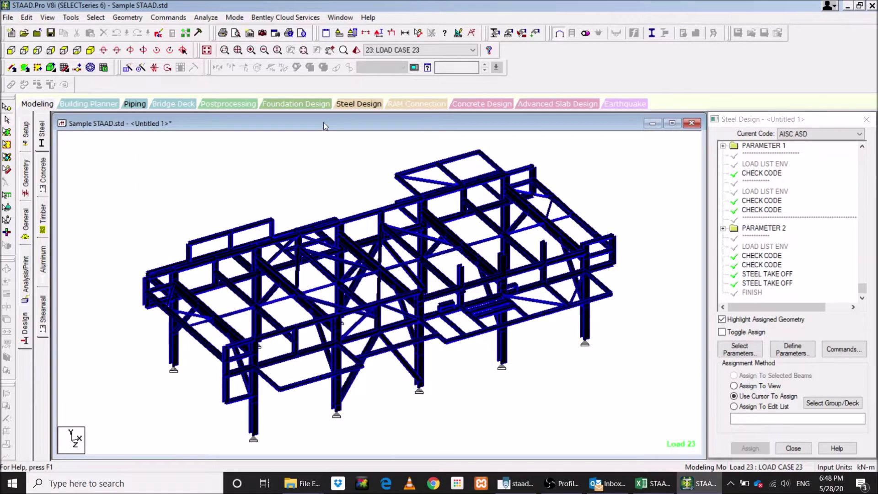
{"action": "scroll", "coordinate": [343, 318], "scroll_direction": "up", "scroll_amount": 1}
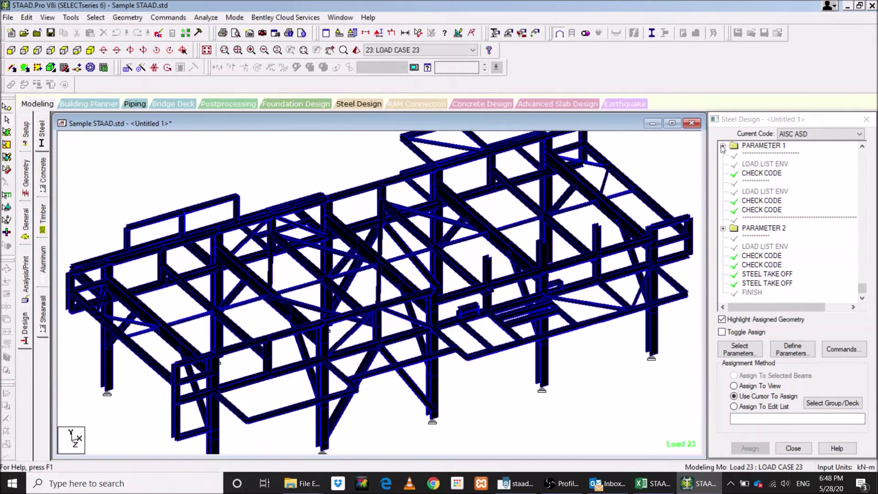
{"action": "left_click", "coordinate": [747, 160]}
- Scroll to LZ & LY AT ELEVATION and highlight the first LZ 6 entry's beams, rotating to see them
{"action": "scroll", "coordinate": [793, 259], "scroll_direction": "down", "scroll_amount": 8}
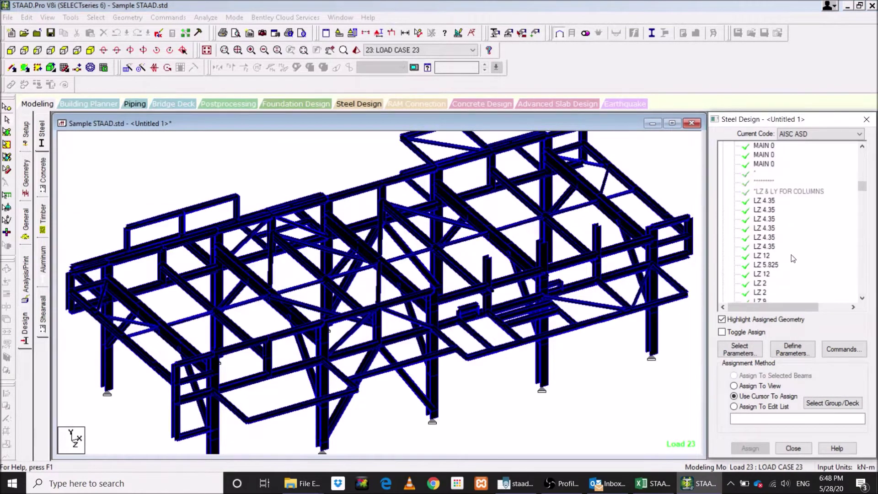
{"action": "scroll", "coordinate": [793, 259], "scroll_direction": "down", "scroll_amount": 4}
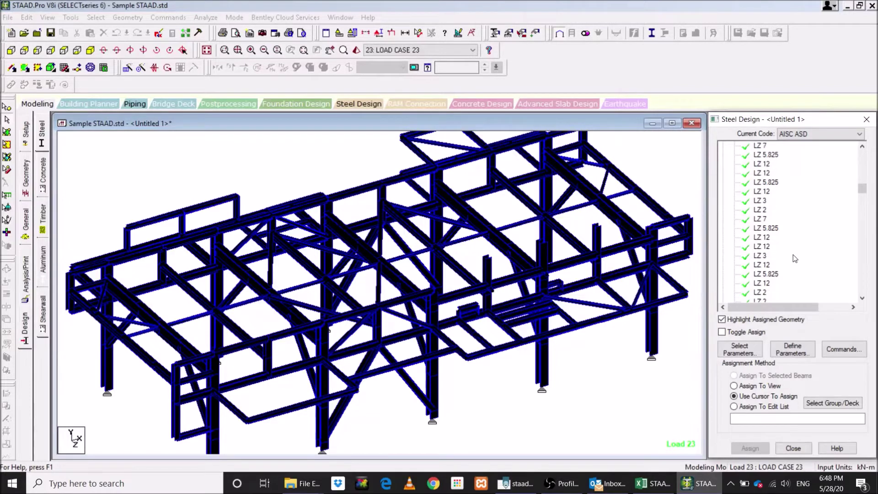
{"action": "scroll", "coordinate": [795, 259], "scroll_direction": "down", "scroll_amount": 8}
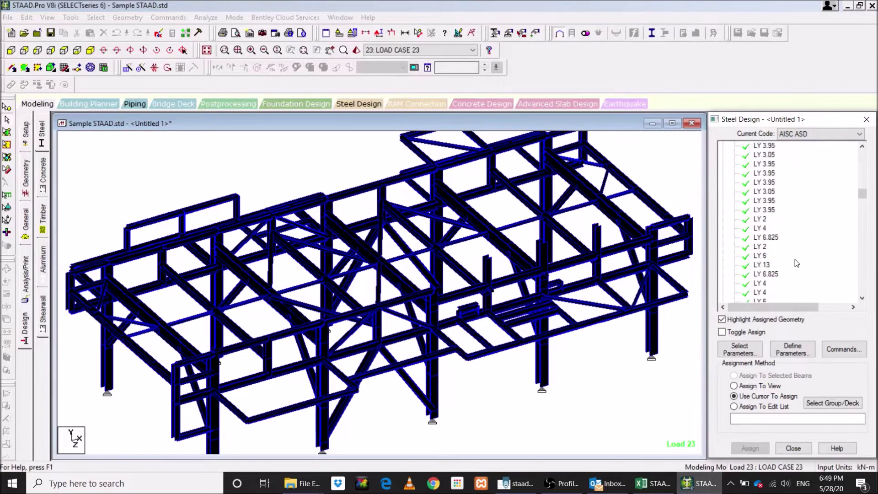
{"action": "scroll", "coordinate": [797, 265], "scroll_direction": "down", "scroll_amount": 6}
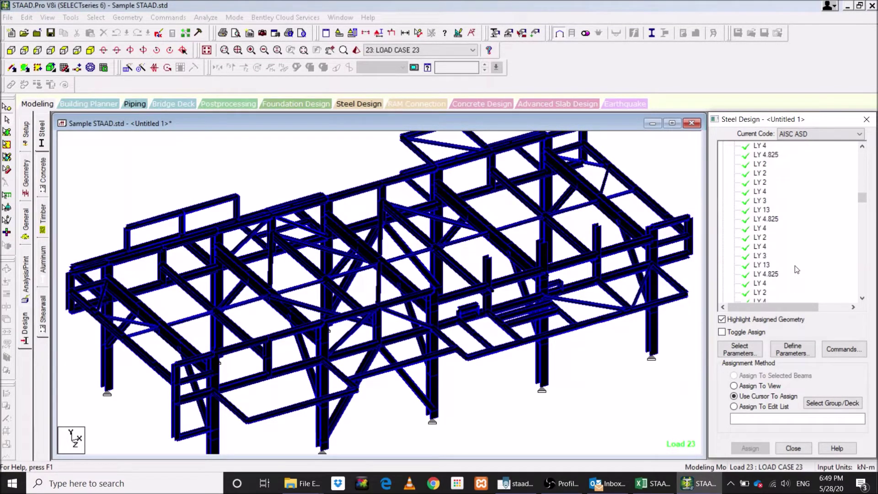
{"action": "scroll", "coordinate": [794, 269], "scroll_direction": "down", "scroll_amount": 3}
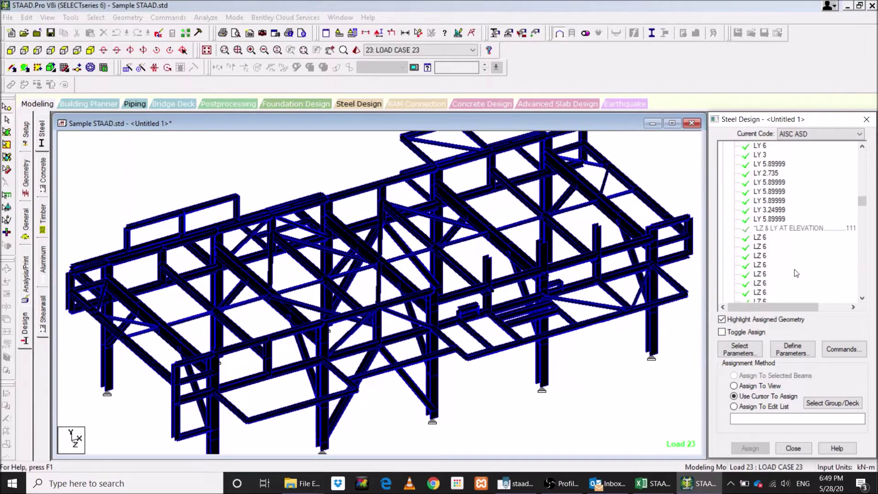
{"action": "left_click", "coordinate": [762, 237]}
{"action": "left_click", "coordinate": [762, 238]}
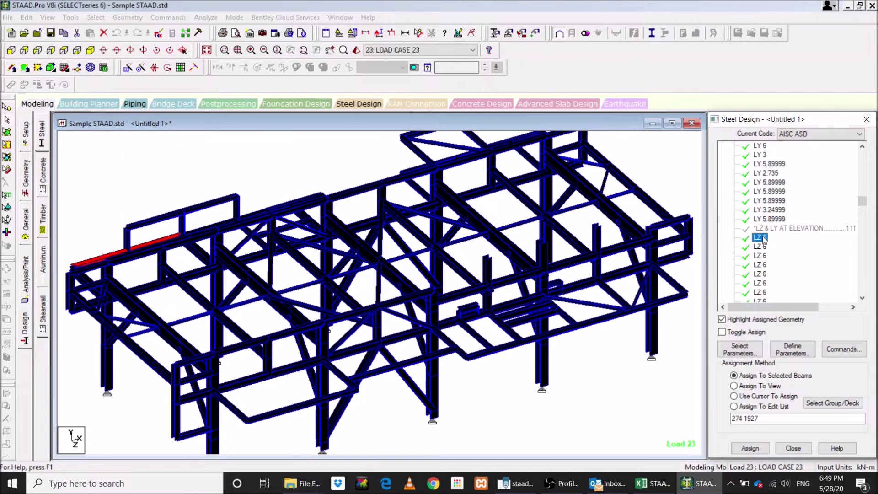
{"action": "left_click", "coordinate": [301, 122]}
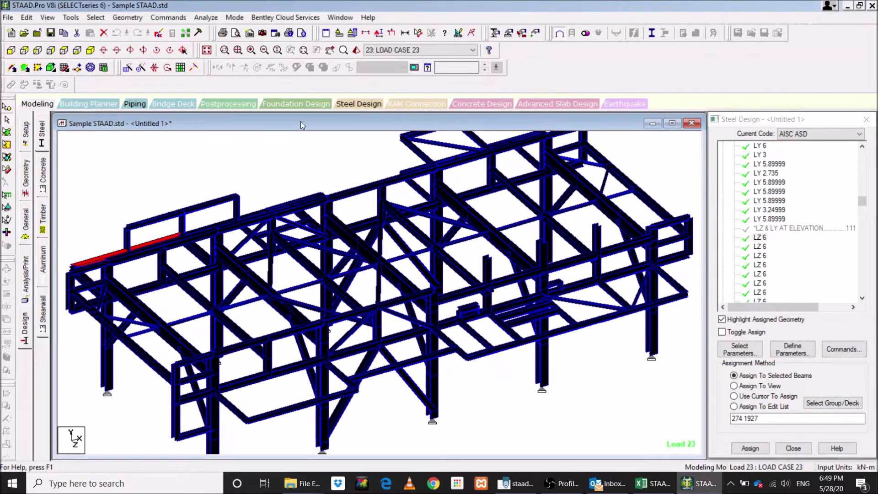
{"action": "key", "text": "Right"}
{"action": "key", "text": "Right"}
{"action": "key", "text": "Right"}
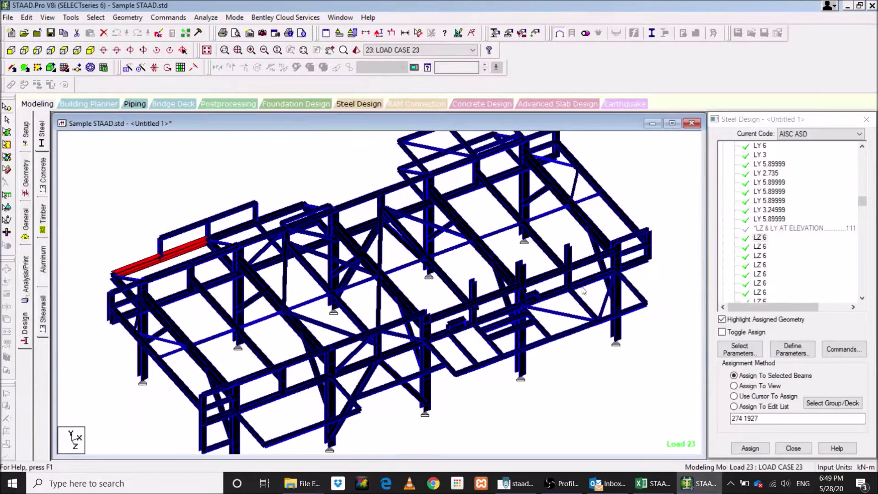
- Highlight the beams of the second through fifth LZ 6 entries in turn
{"action": "left_click", "coordinate": [761, 247]}
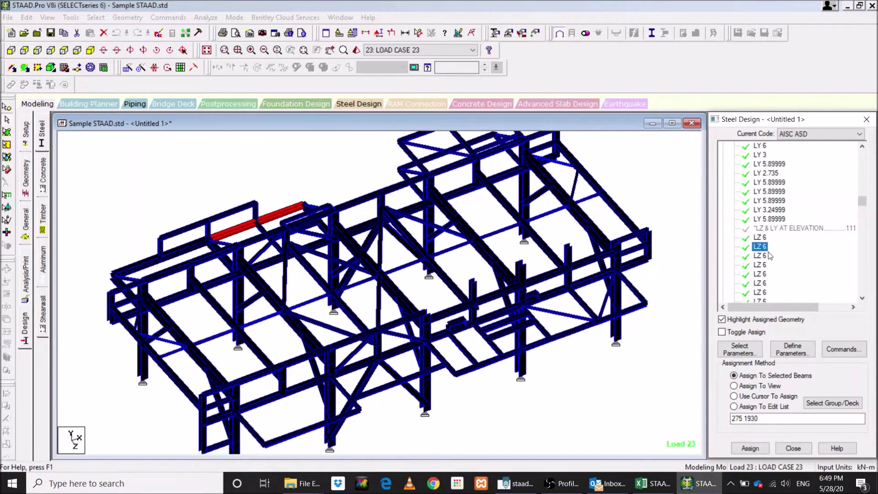
{"action": "left_click", "coordinate": [769, 254]}
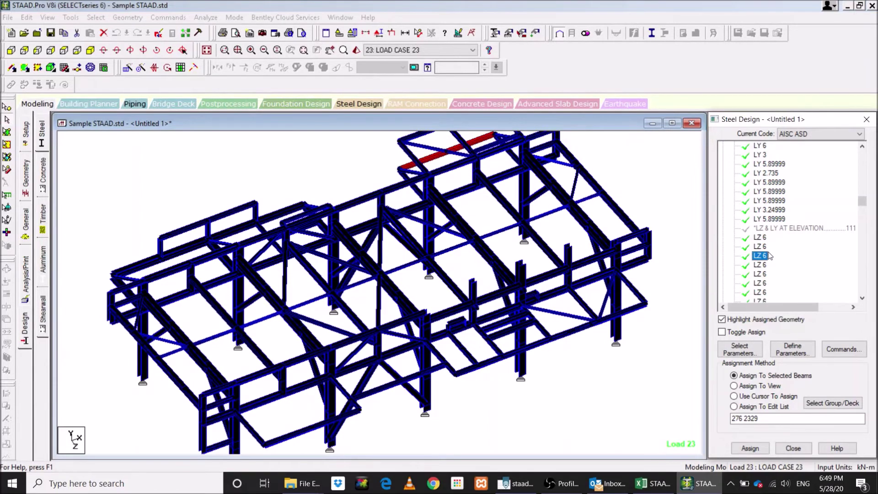
{"action": "key", "text": "Down"}
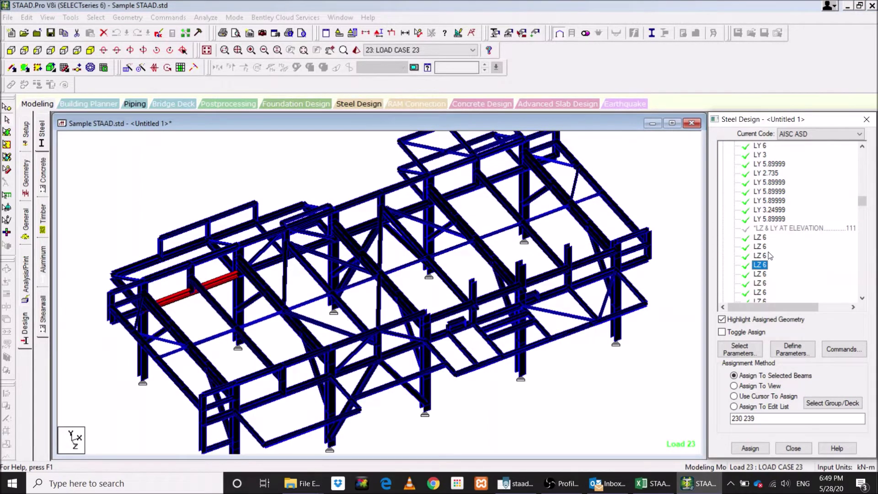
{"action": "key", "text": "Down"}
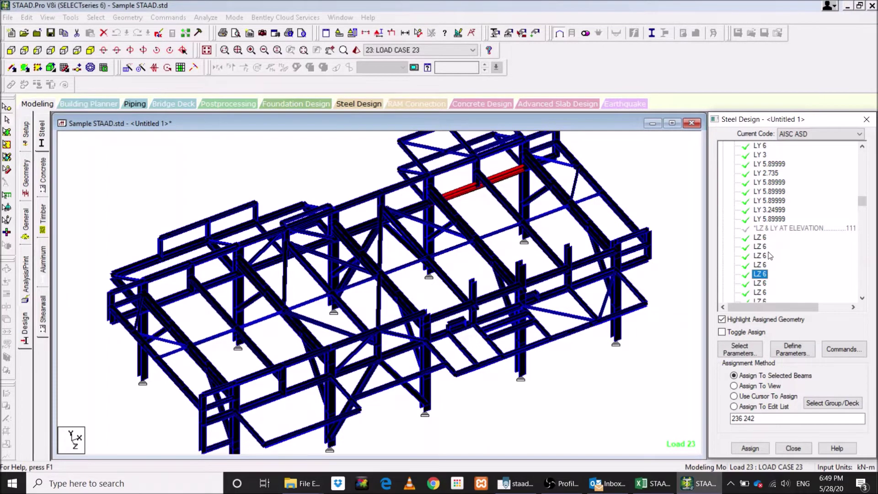
{"action": "key", "text": "Up"}
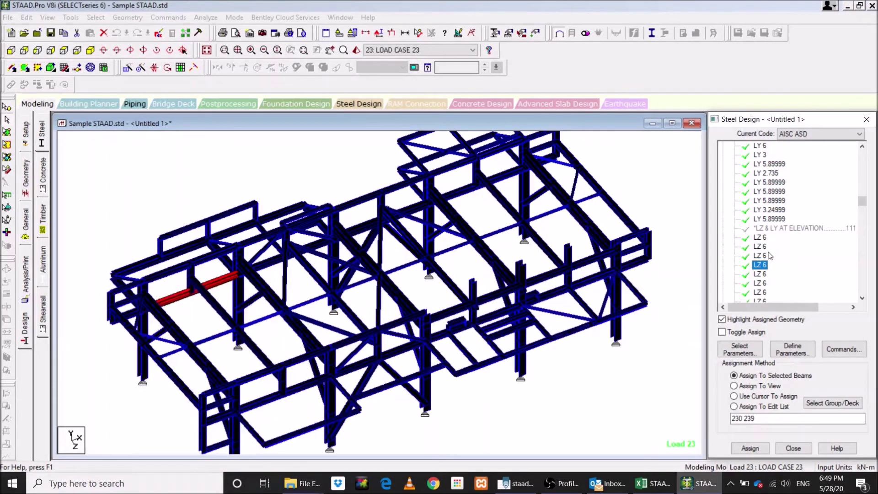
- Check the highlighted beams and diagonal braces on the model, rotating the view up and down
{"action": "left_click", "coordinate": [283, 262]}
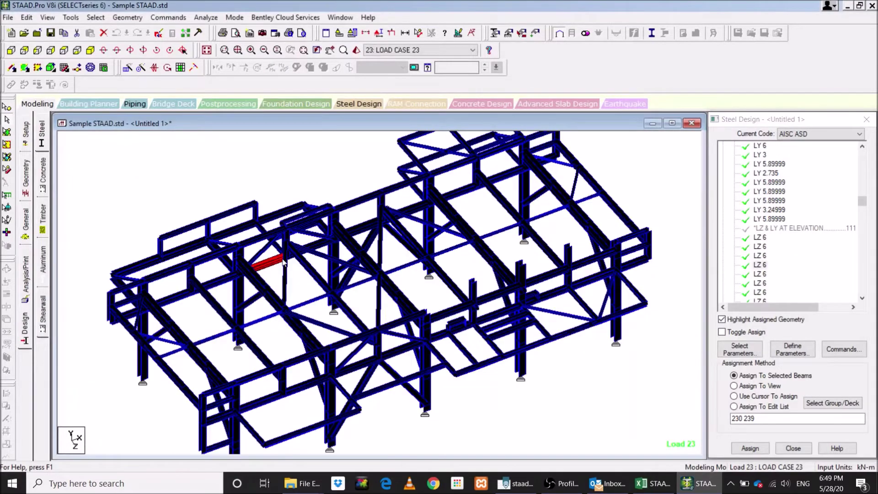
{"action": "left_click", "coordinate": [320, 248]}
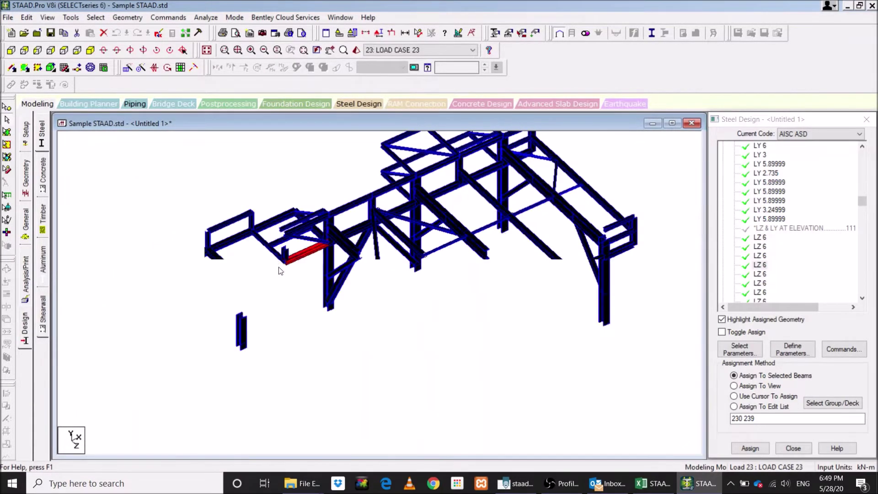
{"action": "key", "text": "Down"}
{"action": "key", "text": "Down"}
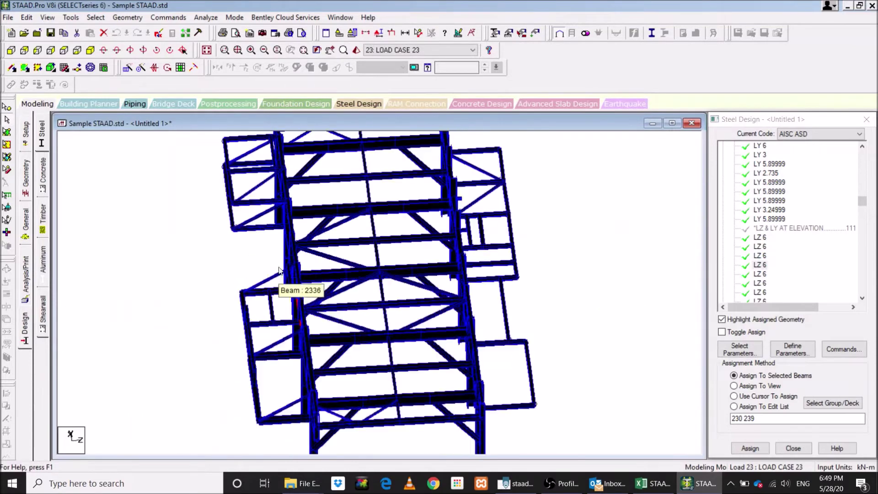
{"action": "key", "text": "Up"}
{"action": "key", "text": "Up"}
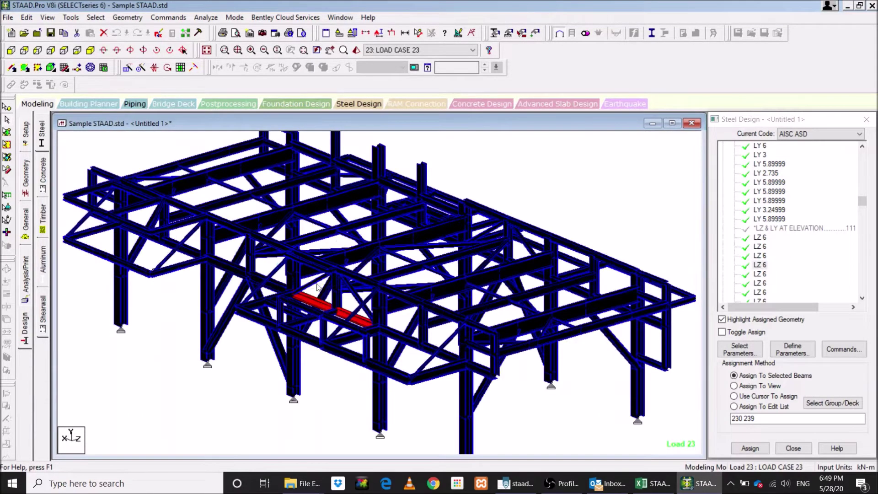
{"action": "left_click", "coordinate": [316, 283], "text": "ctrl"}
{"action": "left_click", "coordinate": [361, 305], "text": "ctrl"}
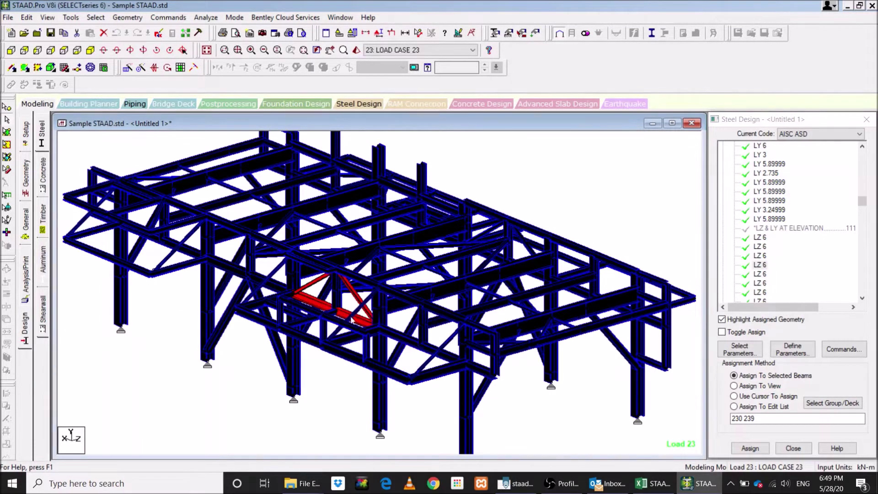
- Step through the remaining LZ 6 entries' beams, such as 1916 and 2384, up to the first LY 6 entry
{"action": "left_click", "coordinate": [768, 275]}
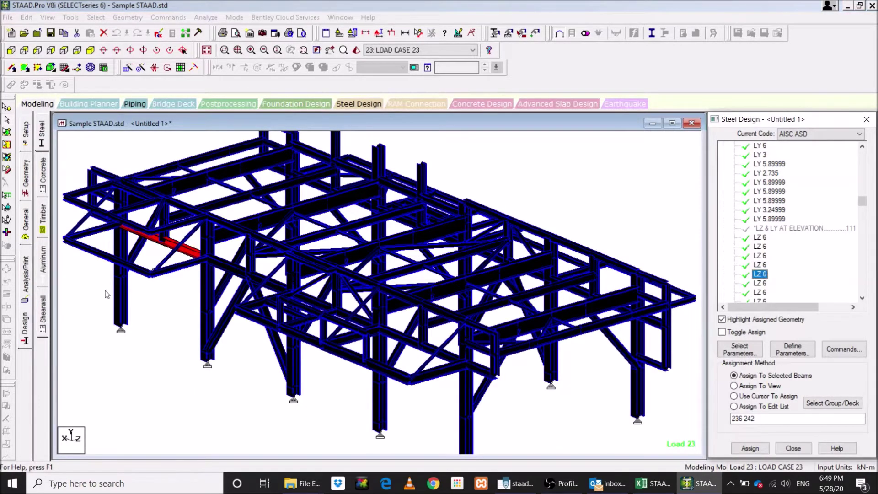
{"action": "left_click", "coordinate": [256, 129]}
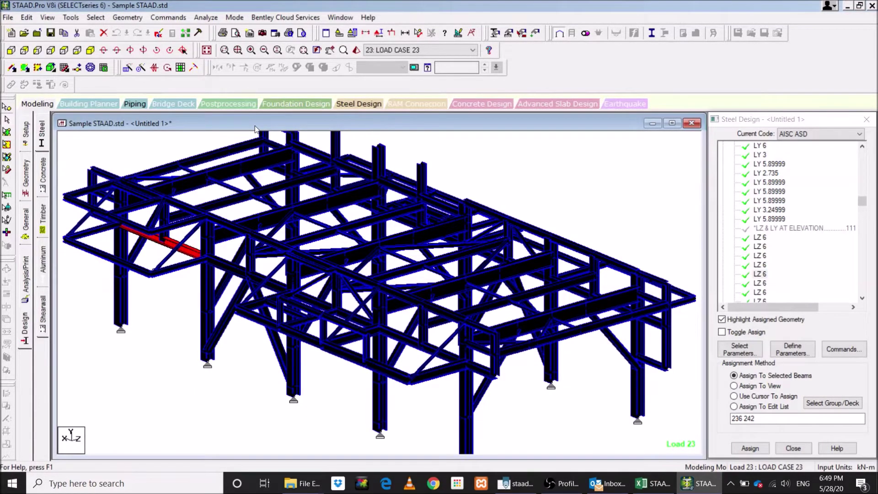
{"action": "key", "text": "Down"}
{"action": "key", "text": "Down"}
{"action": "key", "text": "Down"}
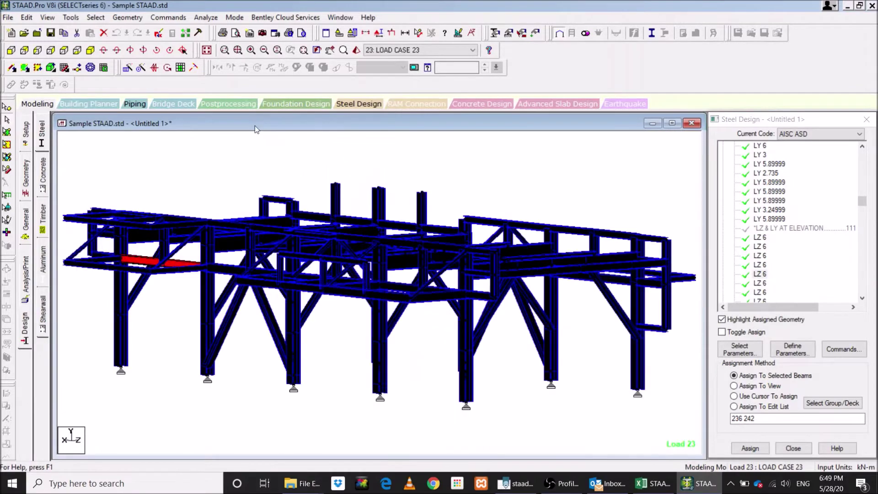
{"action": "key", "text": "Up"}
{"action": "key", "text": "Up"}
{"action": "key", "text": "Up"}
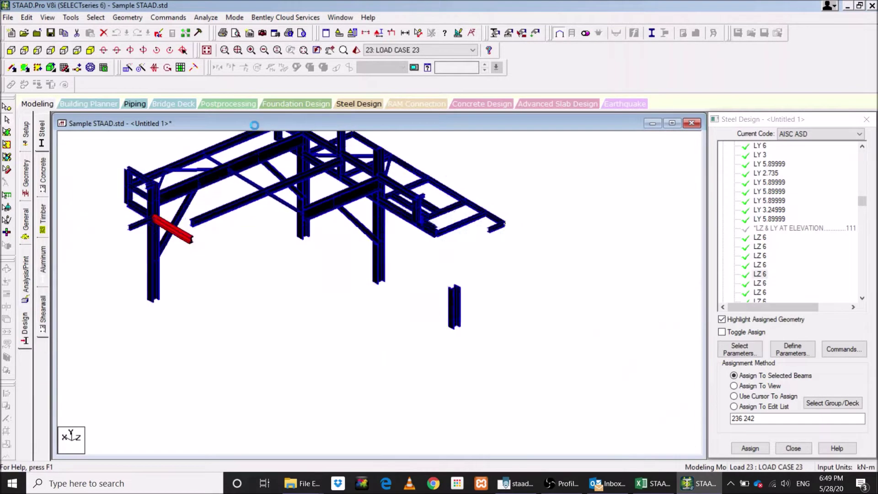
{"action": "left_click", "coordinate": [757, 286]}
{"action": "left_click", "coordinate": [757, 284]}
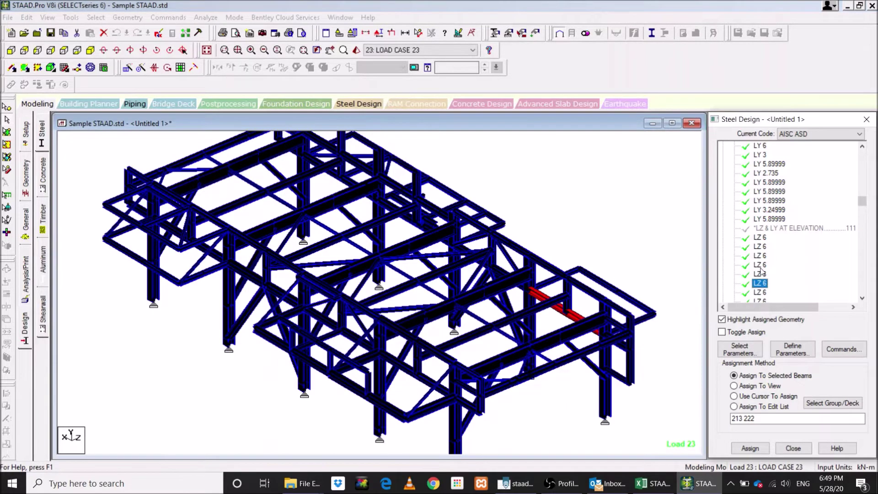
{"action": "key", "text": "Down"}
{"action": "key", "text": "Down"}
{"action": "key", "text": "Down"}
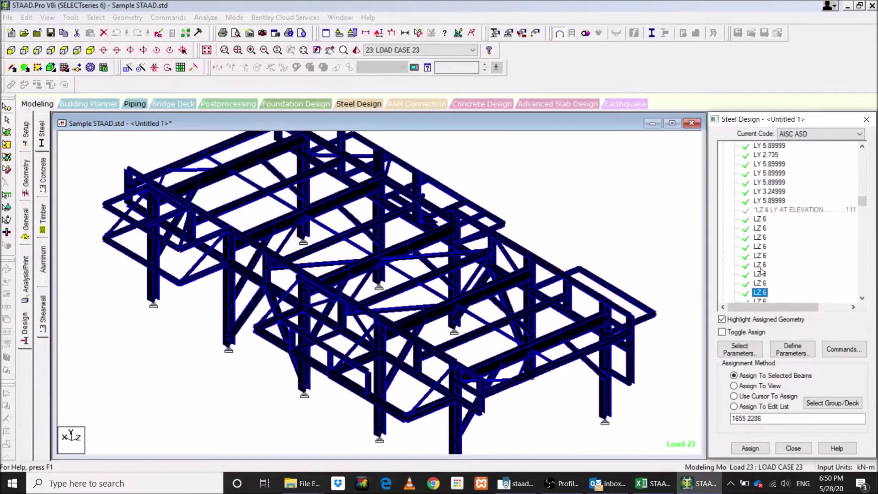
{"action": "key", "text": "Down"}
{"action": "key", "text": "Down"}
{"action": "key", "text": "Down"}
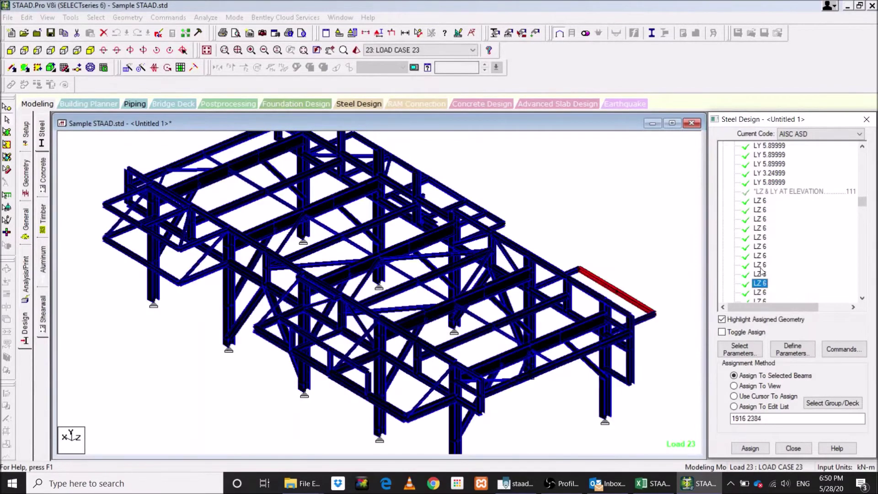
{"action": "key", "text": "Down"}
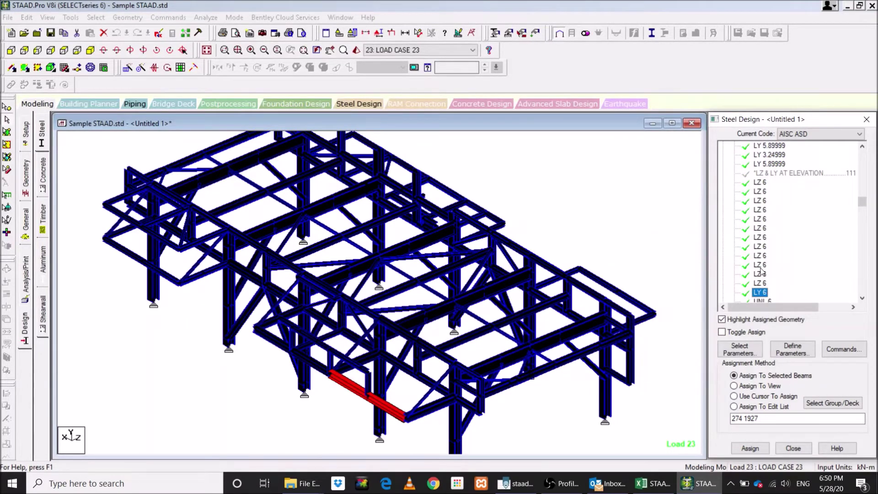
- Step through the UNL 6, LY 6 and LY 3 entries, then re-highlight LY 6 (beams 213, 222)
{"action": "key", "text": "Down"}
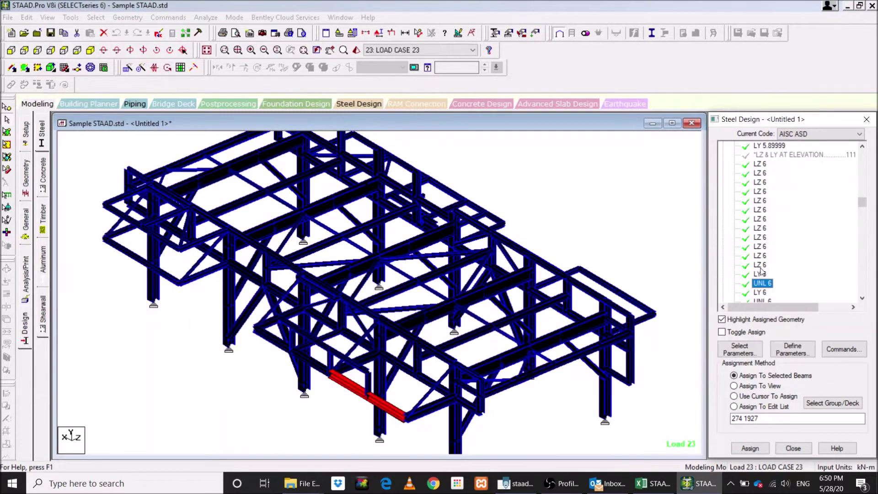
{"action": "key", "text": "Down"}
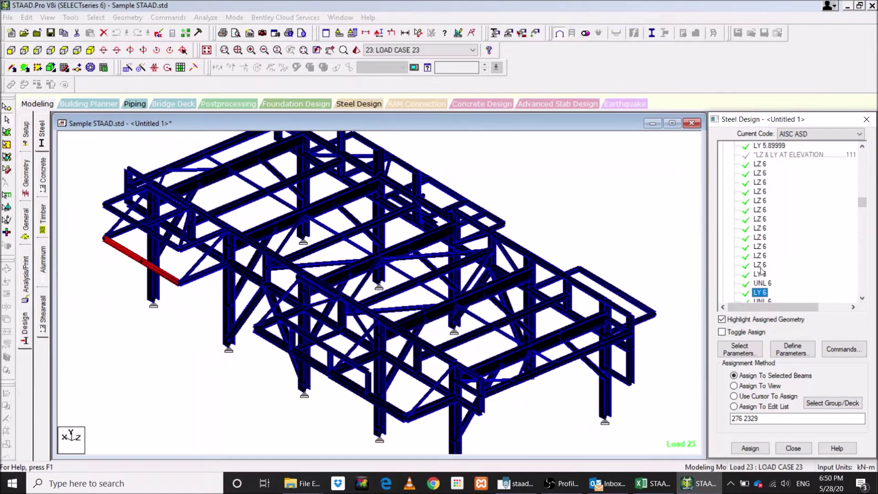
{"action": "key", "text": "Down"}
{"action": "key", "text": "Down"}
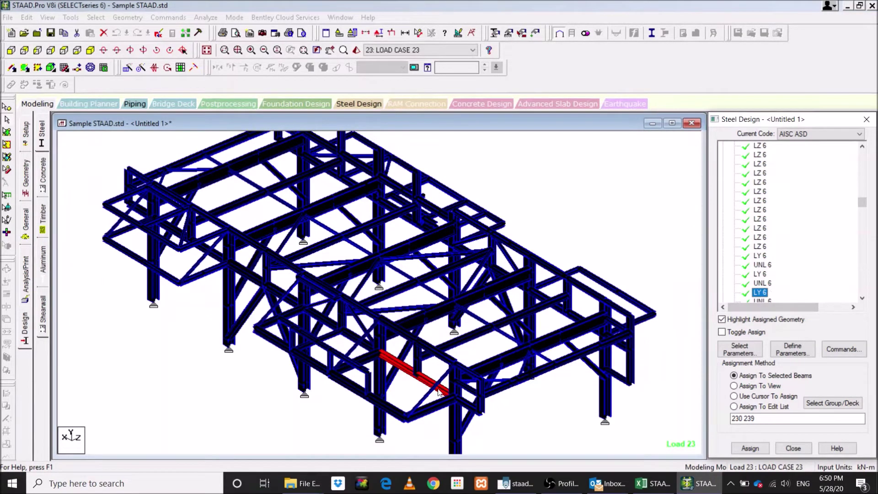
{"action": "key", "text": "Down"}
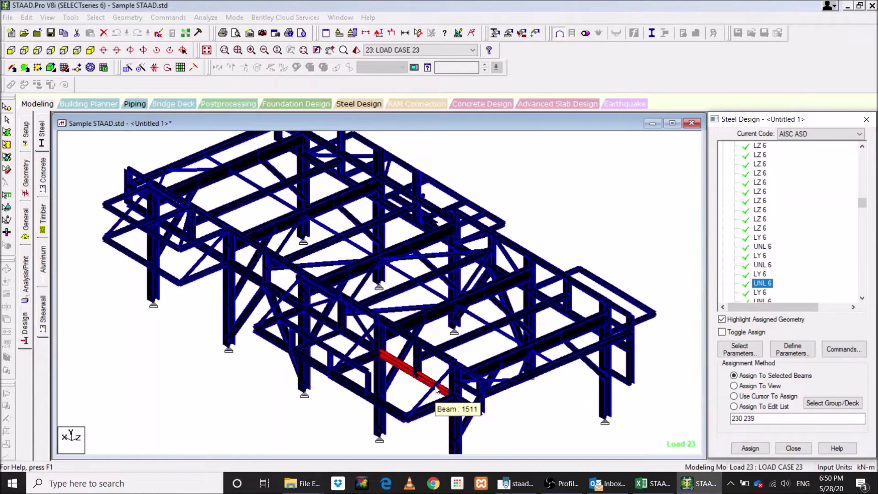
{"action": "key", "text": "Down"}
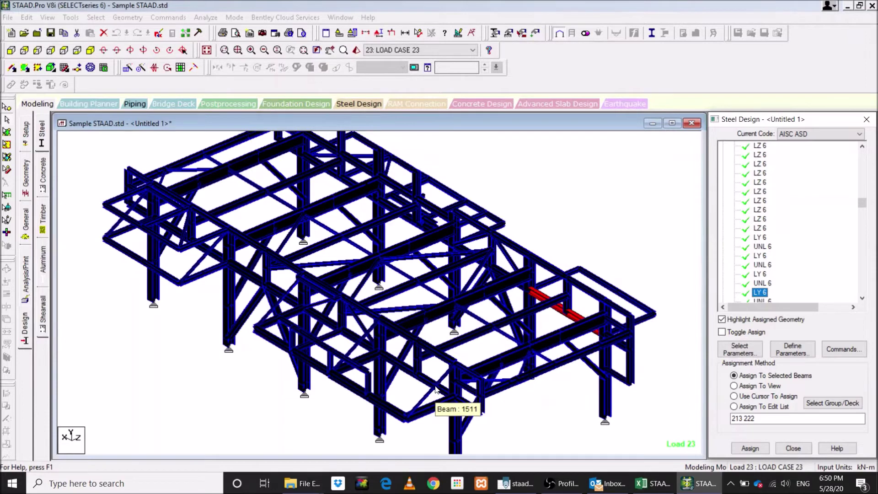
{"action": "key", "text": "Down"}
{"action": "key", "text": "Down"}
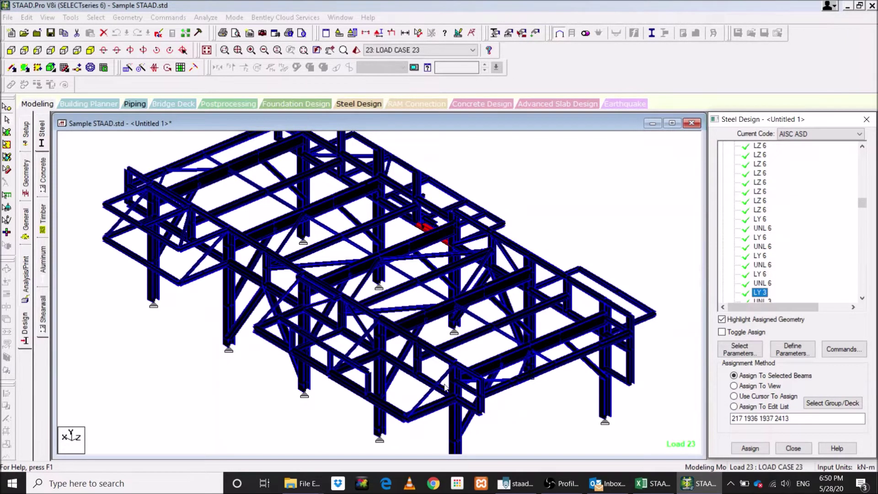
{"action": "left_click", "coordinate": [760, 274]}
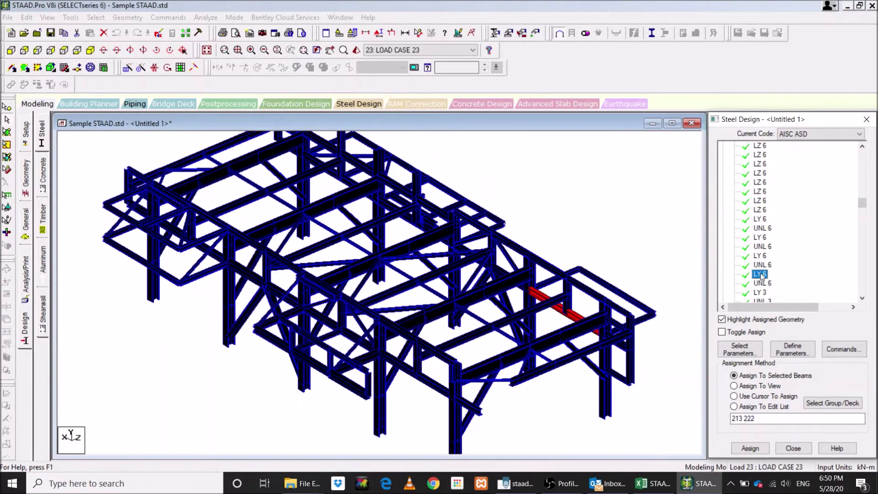
{"action": "left_click", "coordinate": [505, 126]}
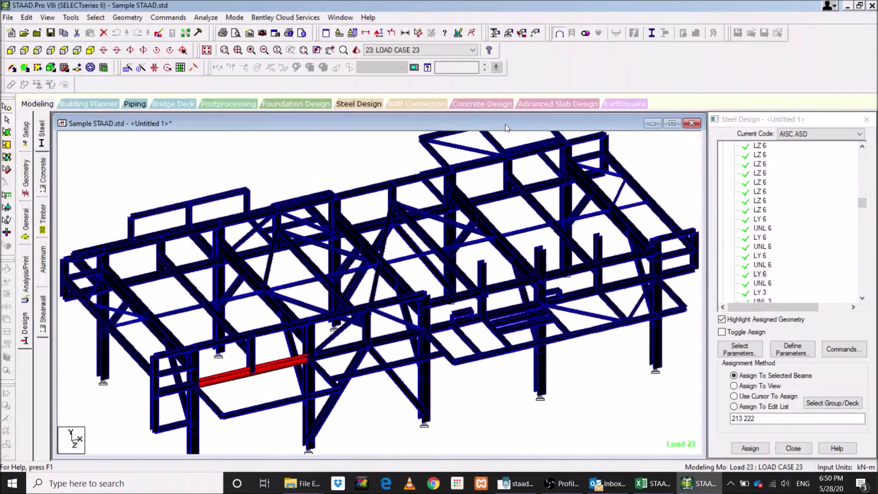
{"action": "left_click", "coordinate": [760, 255]}
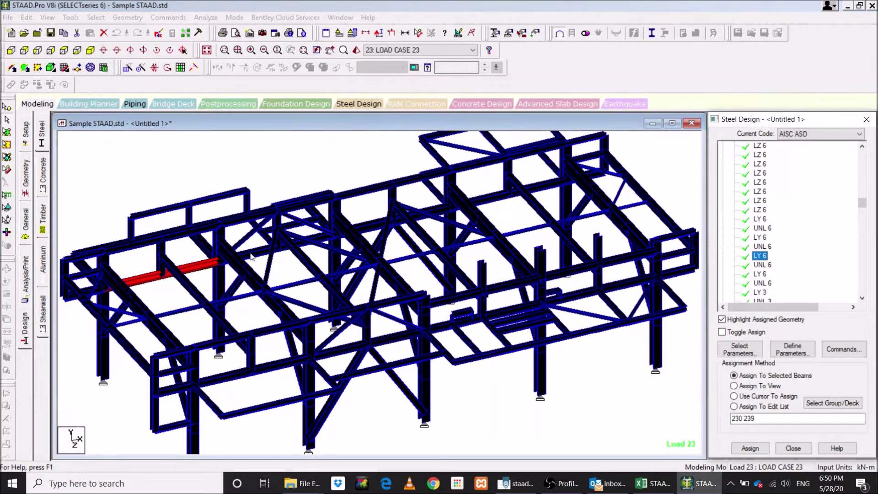
- Select a beam on the model, then add the vertical column and lower diagonals to the selection
{"action": "left_click", "coordinate": [318, 239]}
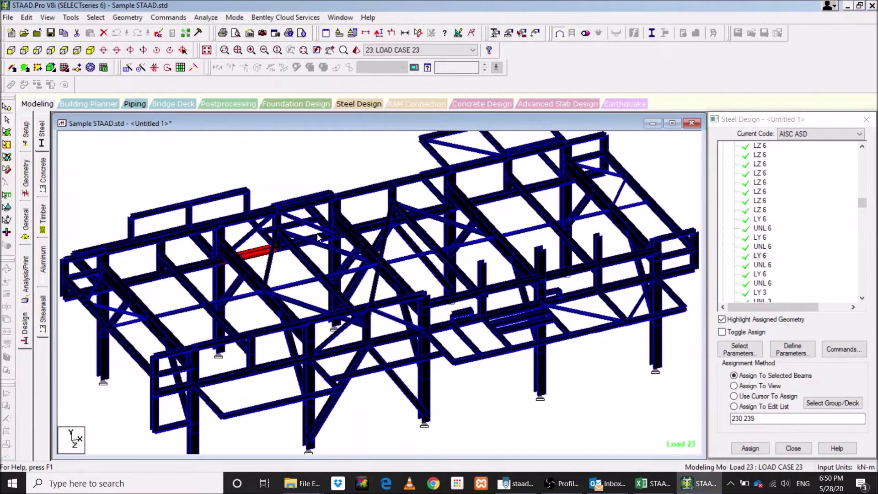
{"action": "scroll", "coordinate": [336, 249], "scroll_direction": "up", "scroll_amount": 3}
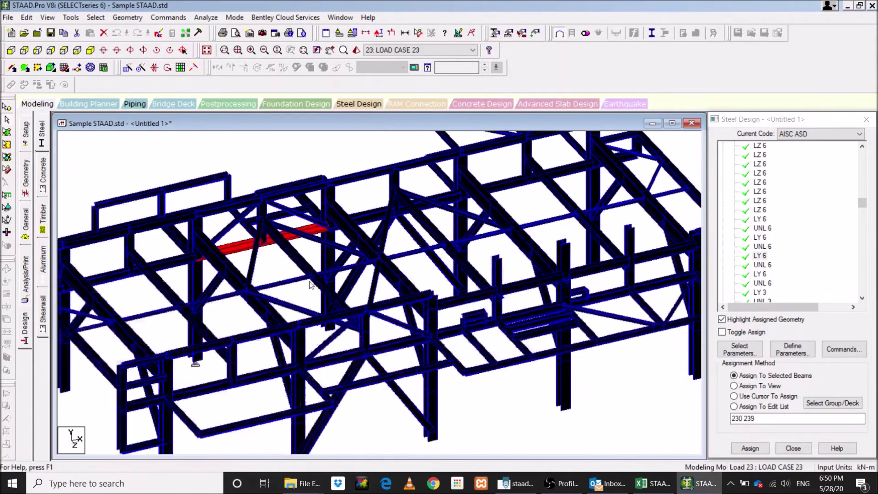
{"action": "scroll", "coordinate": [272, 262], "scroll_direction": "down", "scroll_amount": 2}
{"action": "scroll", "coordinate": [369, 278], "scroll_direction": "up", "scroll_amount": 2}
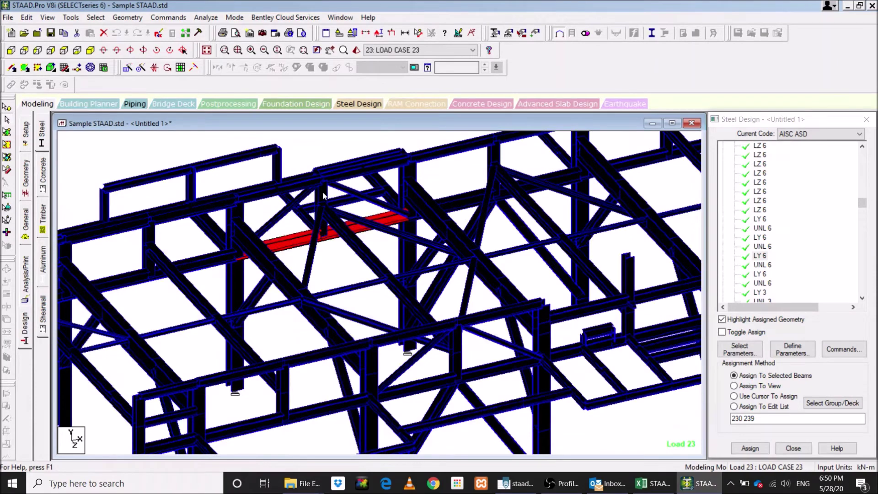
{"action": "left_click", "coordinate": [322, 196]}
{"action": "left_click", "coordinate": [454, 359], "text": "ctrl"}
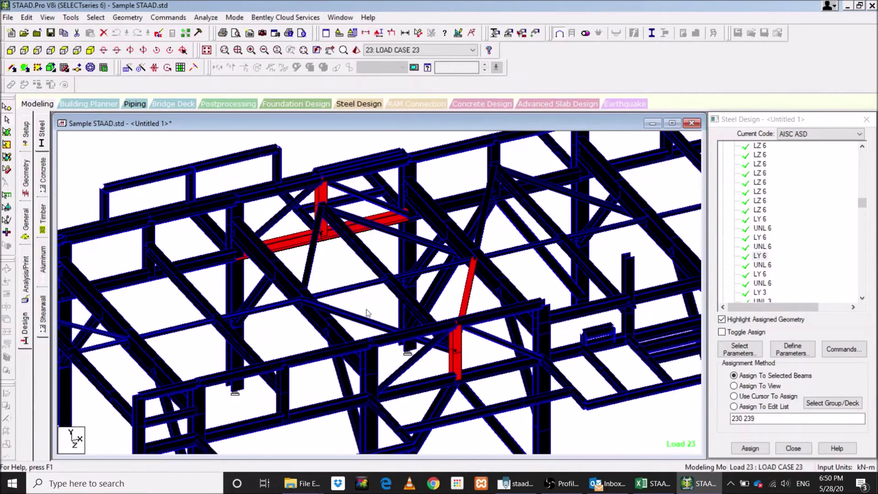
{"action": "left_click", "coordinate": [361, 322], "text": "ctrl"}
- Add further diagonal braces, remove a wrongly picked diagonal, and tilt the model to inspect them
{"action": "left_click", "coordinate": [310, 260], "text": "ctrl"}
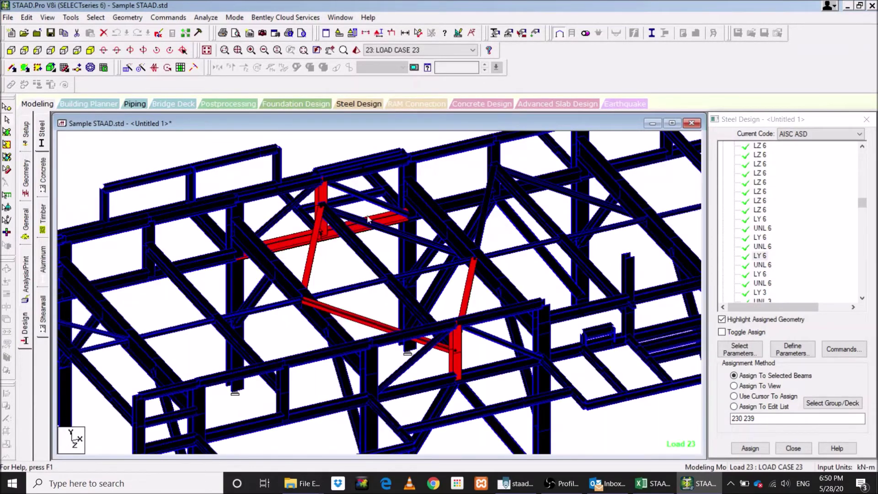
{"action": "left_click", "coordinate": [376, 226], "text": "ctrl"}
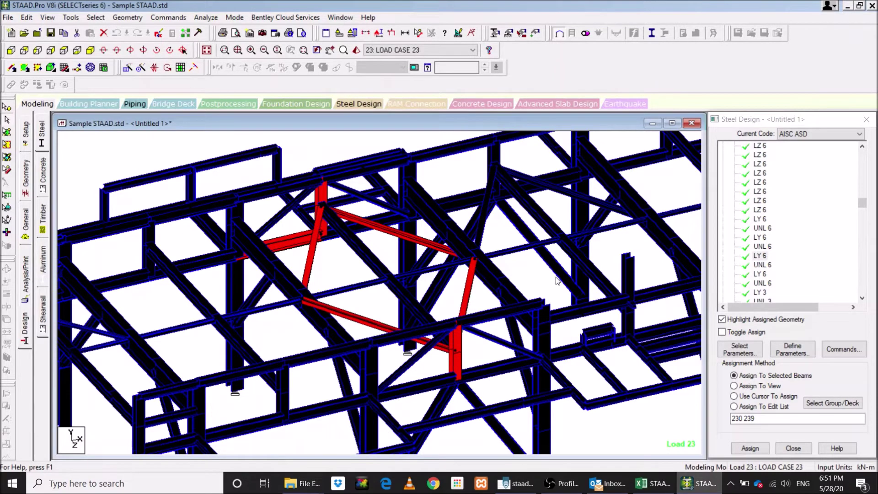
{"action": "left_click", "coordinate": [426, 245], "text": "ctrl"}
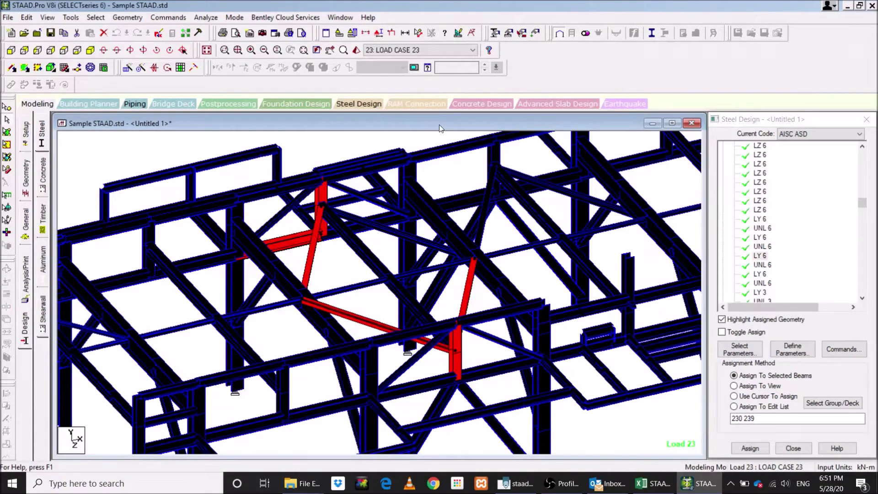
{"action": "key", "text": "Down"}
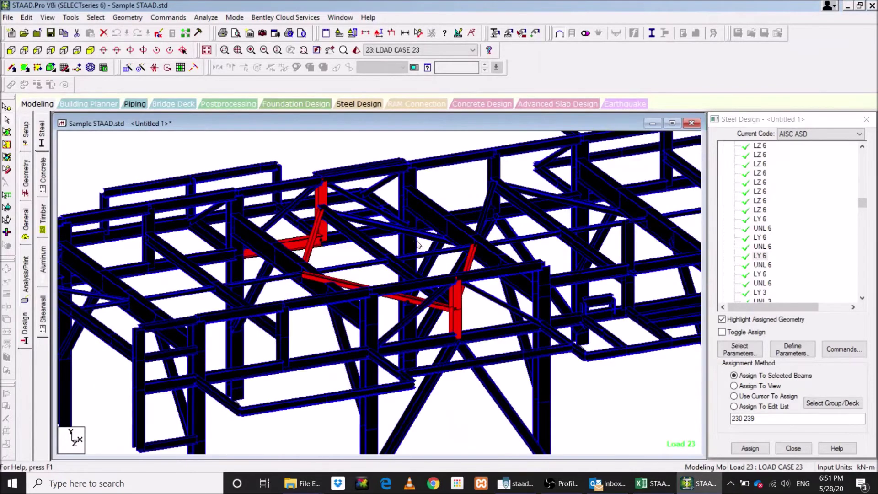
{"action": "left_click", "coordinate": [407, 236], "text": "ctrl"}
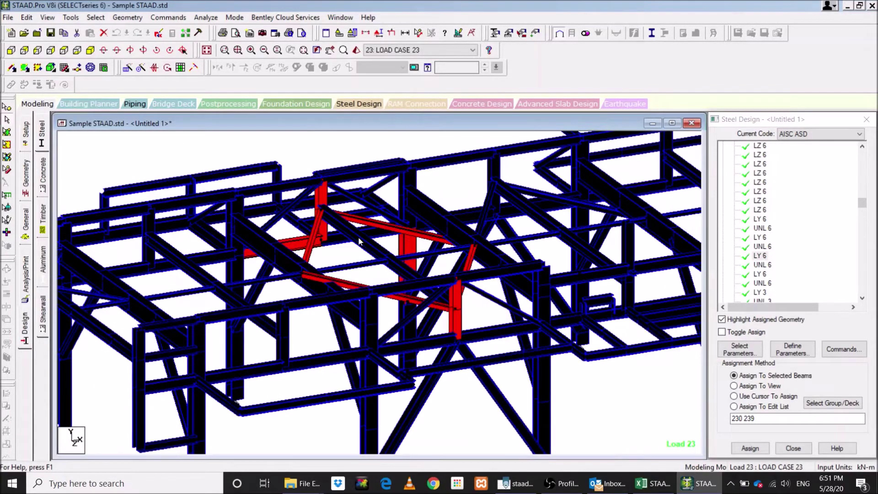
{"action": "left_click", "coordinate": [375, 248], "text": "ctrl"}
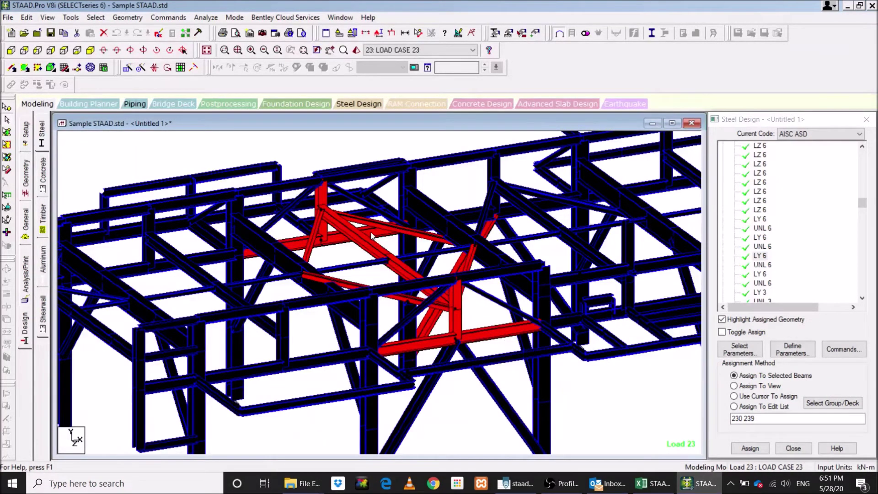
{"action": "left_click_drag", "start_coordinate": [371, 236], "coordinate": [414, 329]}
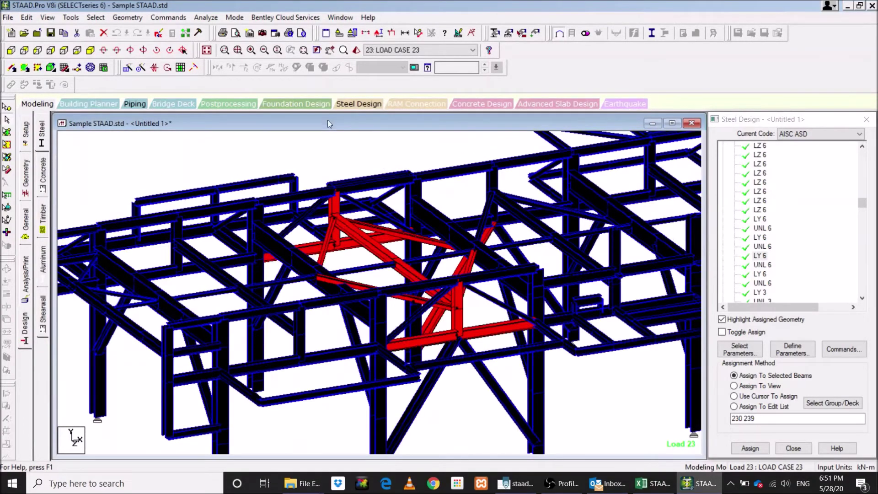
- Zoom in on the bracing, switch to Use Cursor To Assign to clear the highlight, and rotate
{"action": "left_click", "coordinate": [90, 50]}
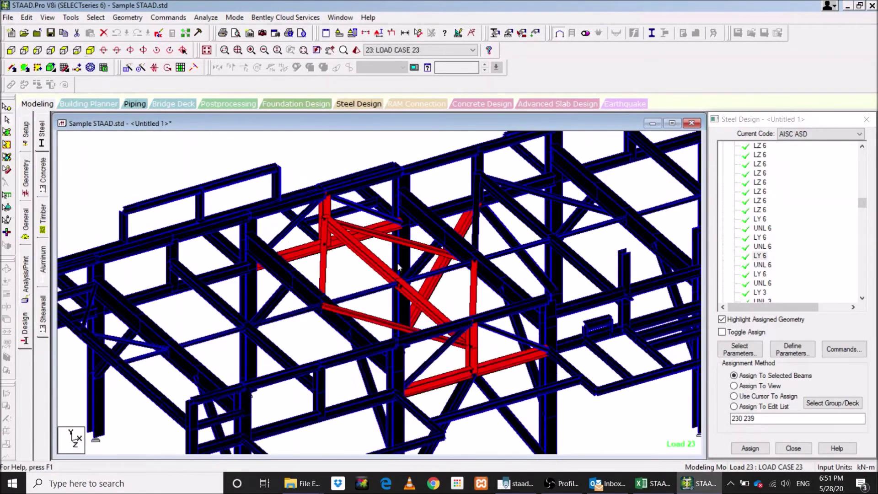
{"action": "left_click", "coordinate": [329, 149]}
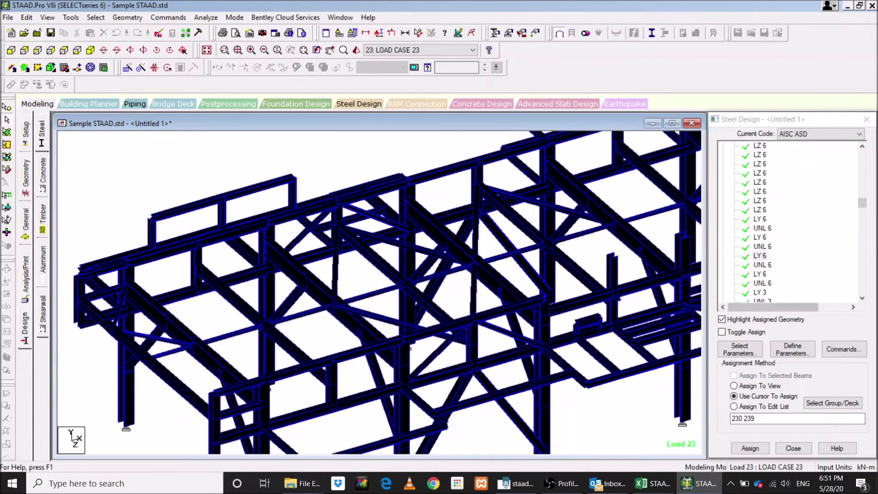
{"action": "left_click_drag", "start_coordinate": [410, 349], "coordinate": [423, 276]}
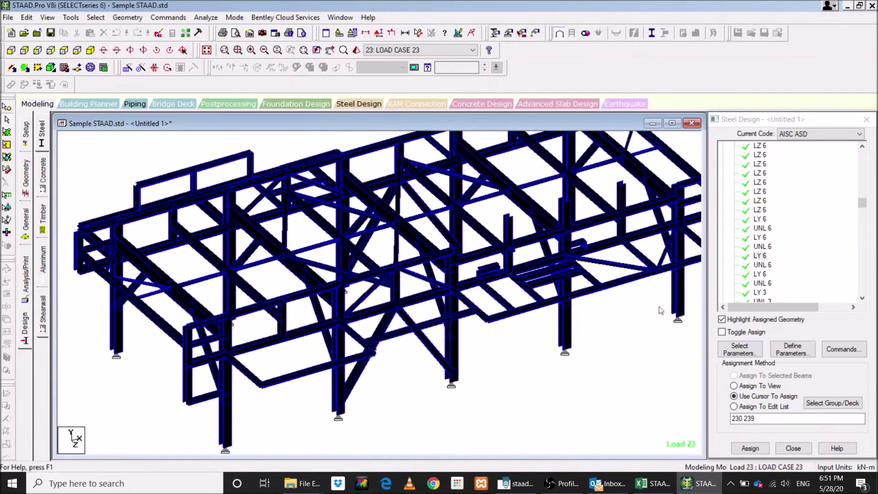
- Highlight the UNL 6, LY 6, LY 3 and UNL 3 entries' beams, ending on LY 3 (members 280, 1917)
{"action": "left_click", "coordinate": [762, 265]}
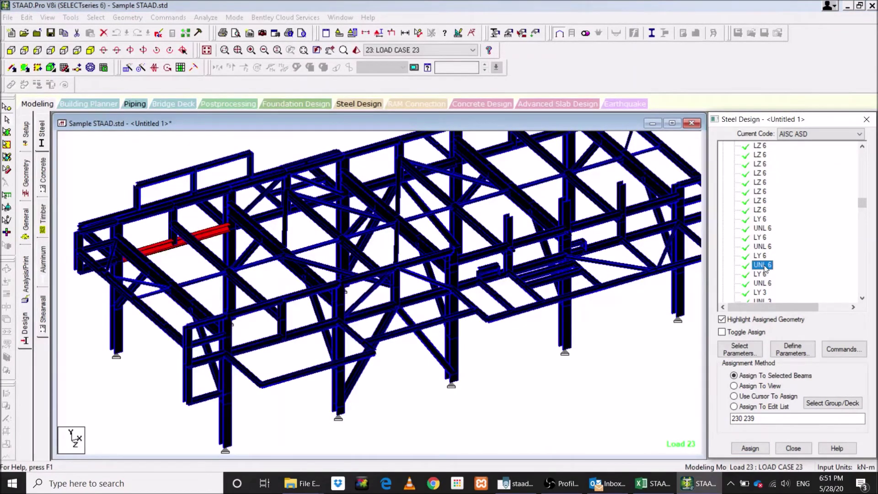
{"action": "key", "text": "Down"}
{"action": "key", "text": "Down"}
{"action": "key", "text": "Down"}
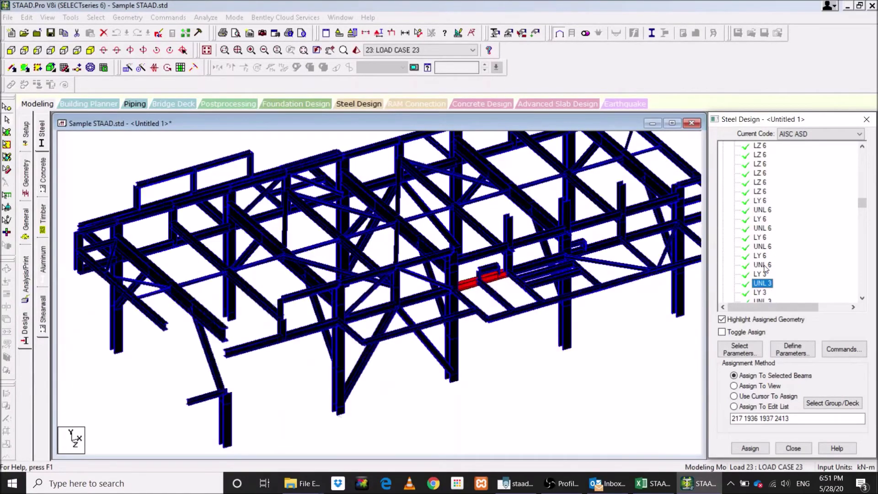
{"action": "key", "text": "Down"}
{"action": "key", "text": "Down"}
{"action": "key", "text": "Down"}
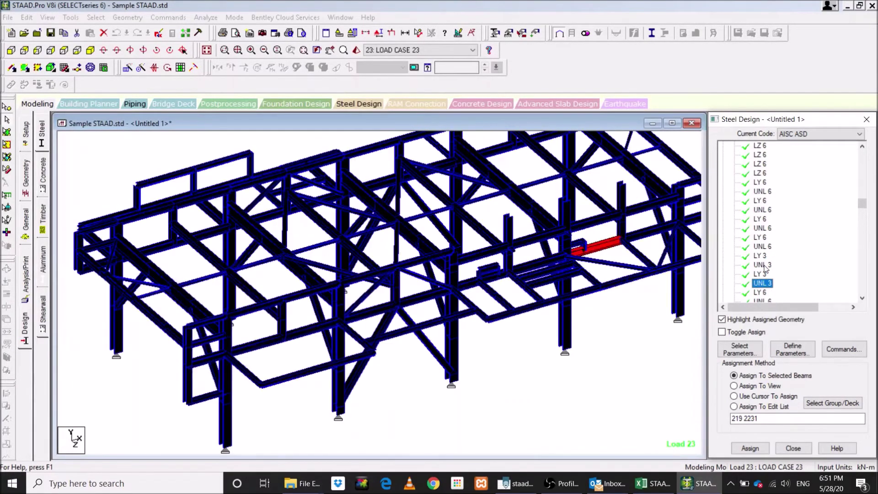
{"action": "key", "text": "Down"}
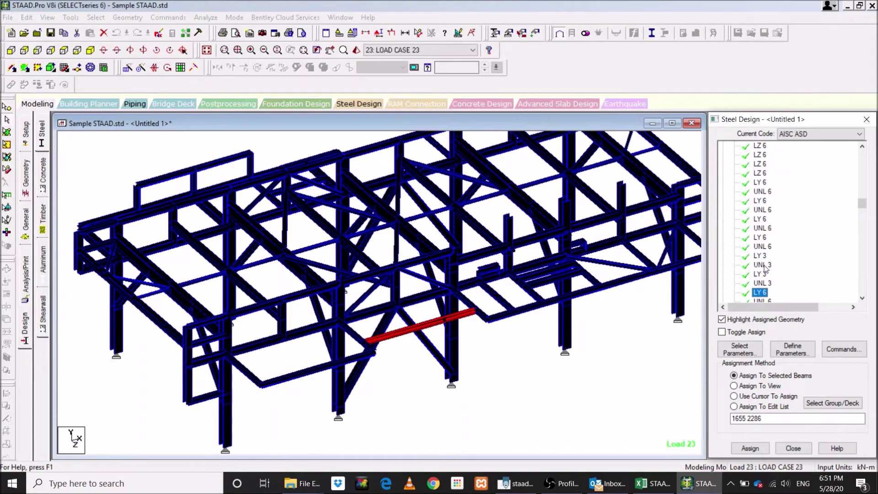
{"action": "key", "text": "Down"}
{"action": "key", "text": "Down"}
{"action": "key", "text": "Down"}
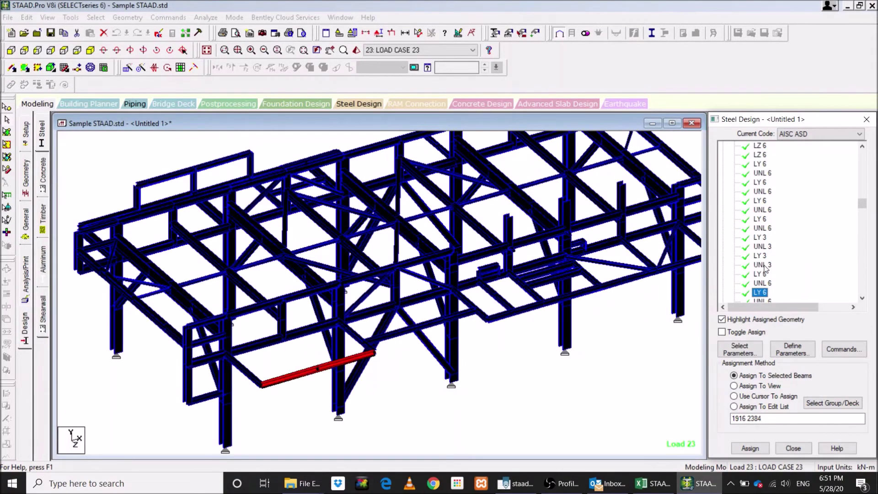
{"action": "key", "text": "Down"}
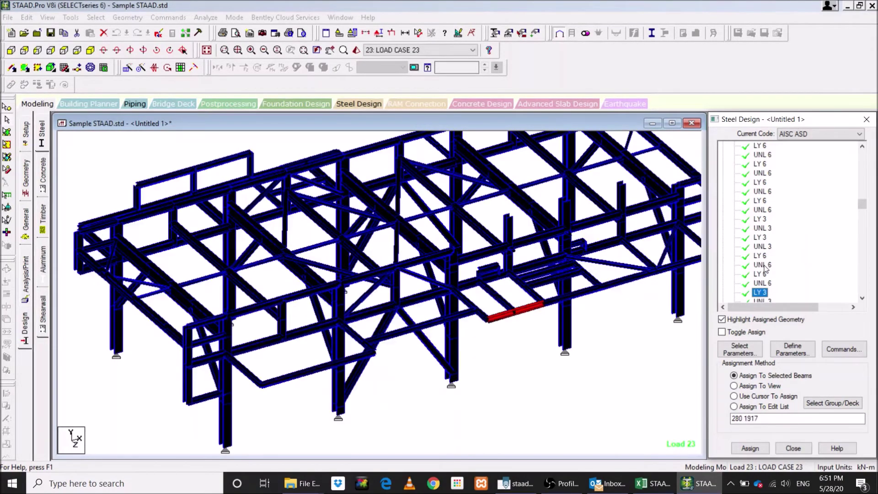
{"action": "left_click", "coordinate": [175, 124]}
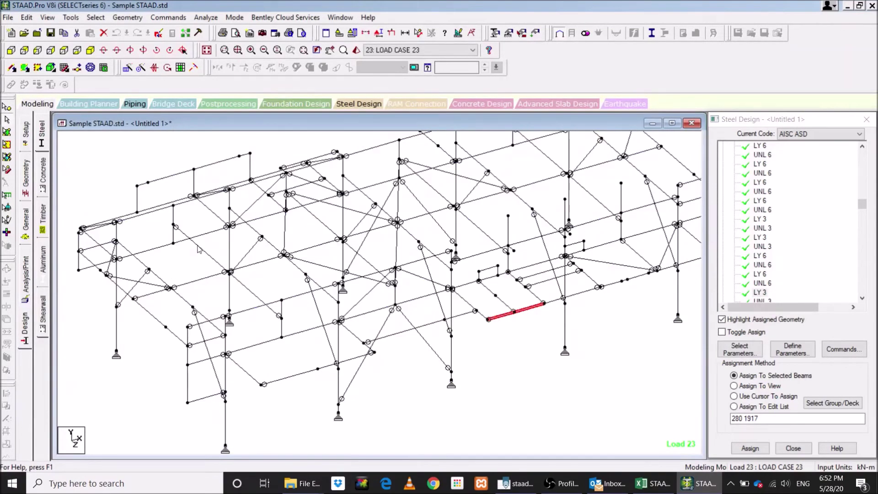
- Zoom out and step from LY 3 through UNL 3, LZ 3.3, LY 3.3 and UNL 3.3 entries (members 278, 2290, 2293)
{"action": "scroll", "coordinate": [197, 247], "scroll_direction": "down", "scroll_amount": 1}
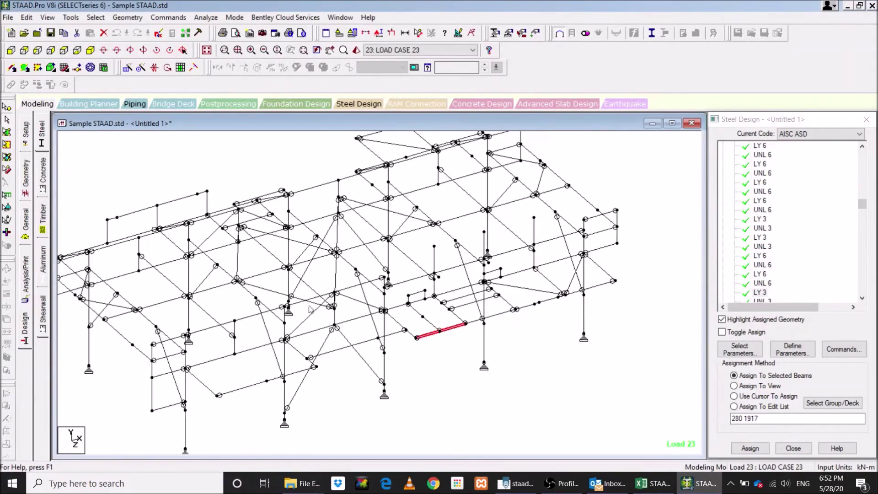
{"action": "scroll", "coordinate": [309, 310], "scroll_direction": "down", "scroll_amount": 1}
{"action": "left_click", "coordinate": [760, 292]}
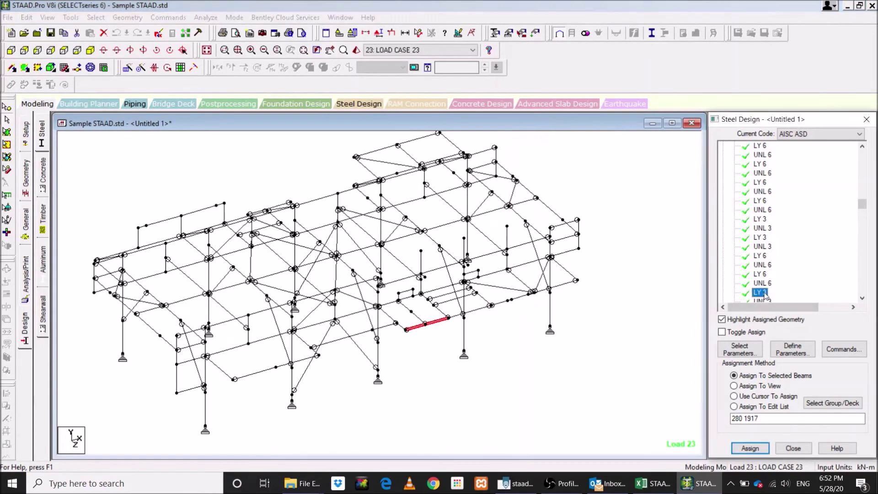
{"action": "key", "text": "Down"}
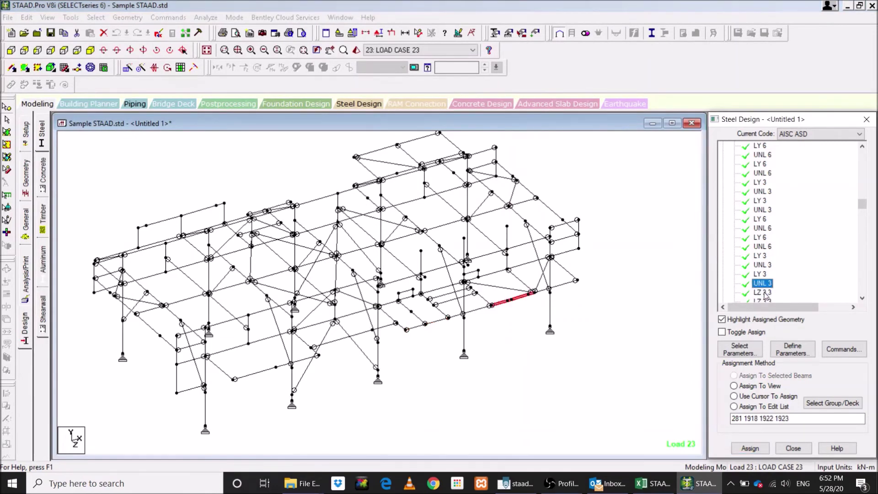
{"action": "key", "text": "Down"}
{"action": "key", "text": "Down"}
{"action": "key", "text": "Down"}
{"action": "key", "text": "Down"}
{"action": "key", "text": "Down"}
{"action": "key", "text": "Down"}
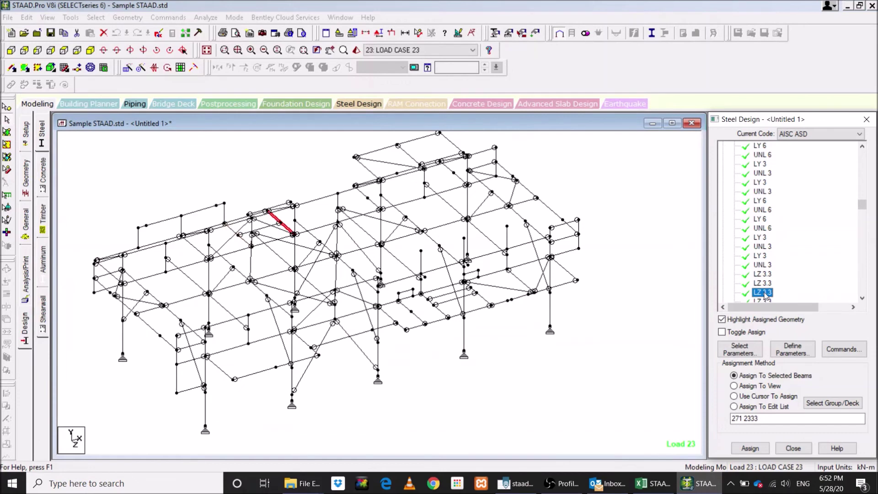
{"action": "key", "text": "Down"}
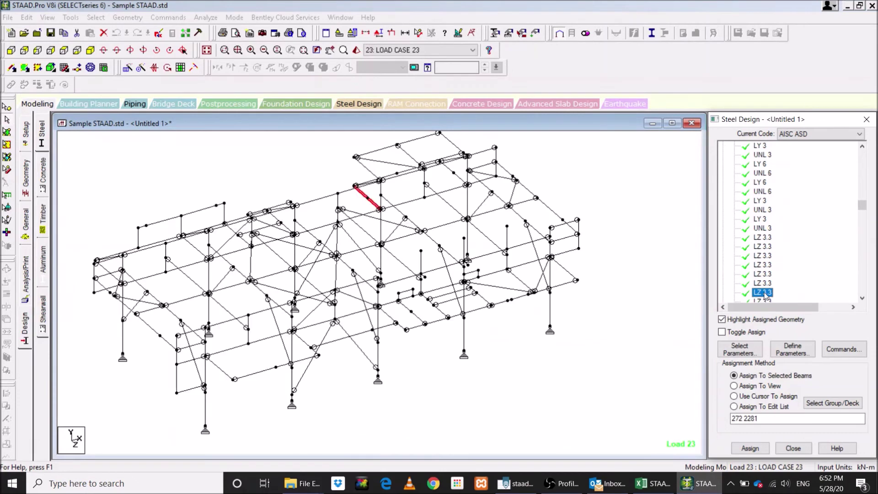
{"action": "key", "text": "Down"}
{"action": "key", "text": "Down"}
{"action": "key", "text": "Down"}
{"action": "key", "text": "Down"}
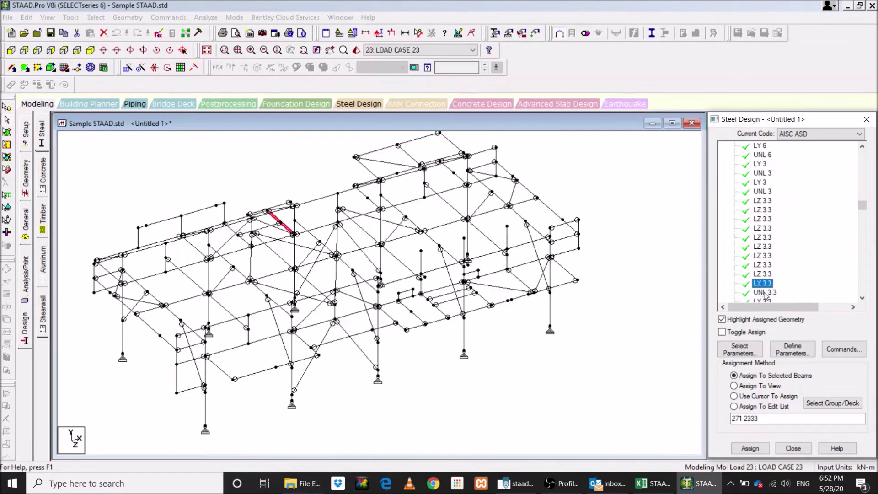
{"action": "key", "text": "Down"}
{"action": "key", "text": "Down"}
{"action": "key", "text": "Down"}
{"action": "key", "text": "Down"}
{"action": "key", "text": "Down"}
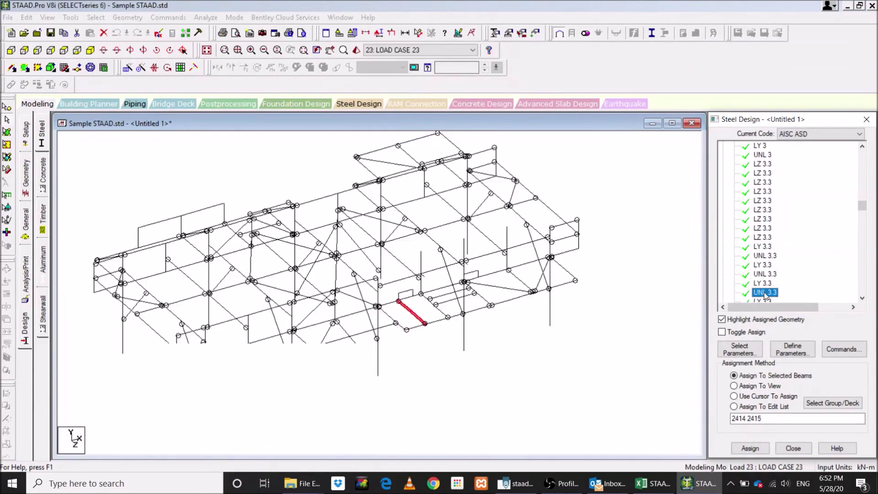
{"action": "key", "text": "Down"}
{"action": "key", "text": "Down"}
{"action": "key", "text": "Down"}
{"action": "key", "text": "Down"}
{"action": "key", "text": "Down"}
{"action": "key", "text": "Down"}
{"action": "key", "text": "Down"}
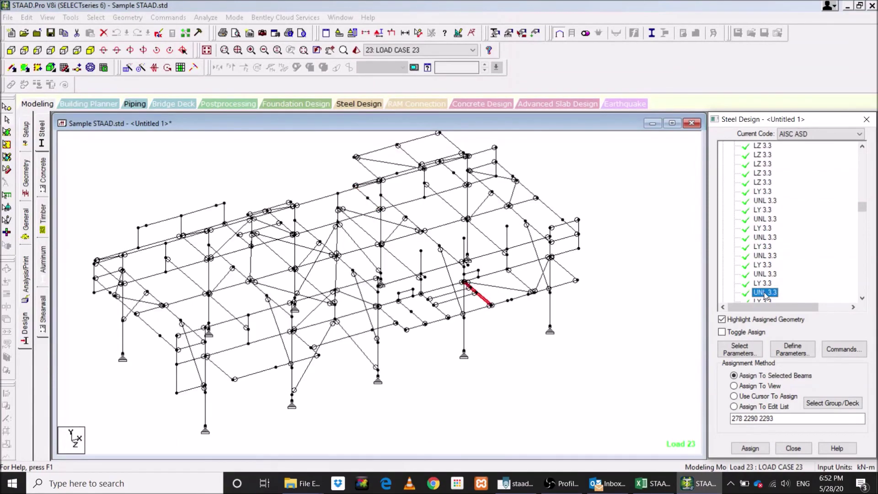
{"action": "key", "text": "Down"}
{"action": "key", "text": "Down"}
{"action": "key", "text": "Down"}
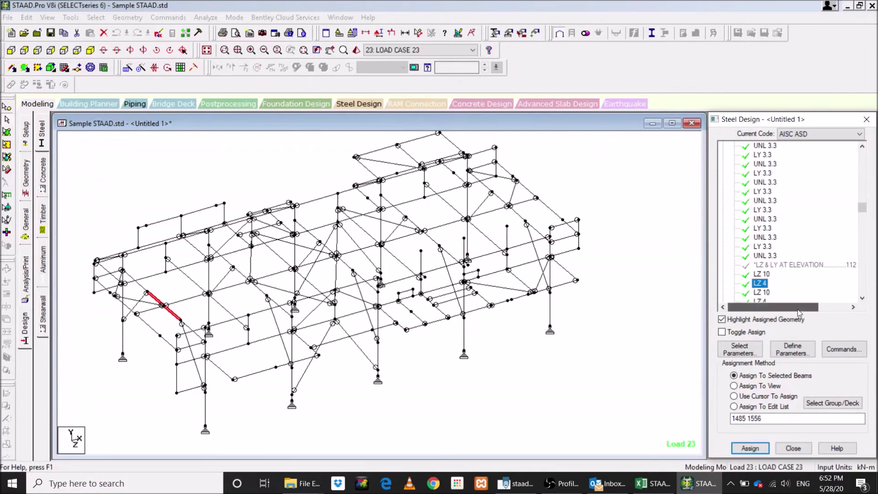
- Highlight the beams of each LZ 4 and LZ 10 entry in the LZ & LY AT ELEVATION group
{"action": "scroll", "coordinate": [798, 309], "scroll_direction": "down", "scroll_amount": 1}
{"action": "scroll", "coordinate": [757, 292], "scroll_direction": "down", "scroll_amount": 4}
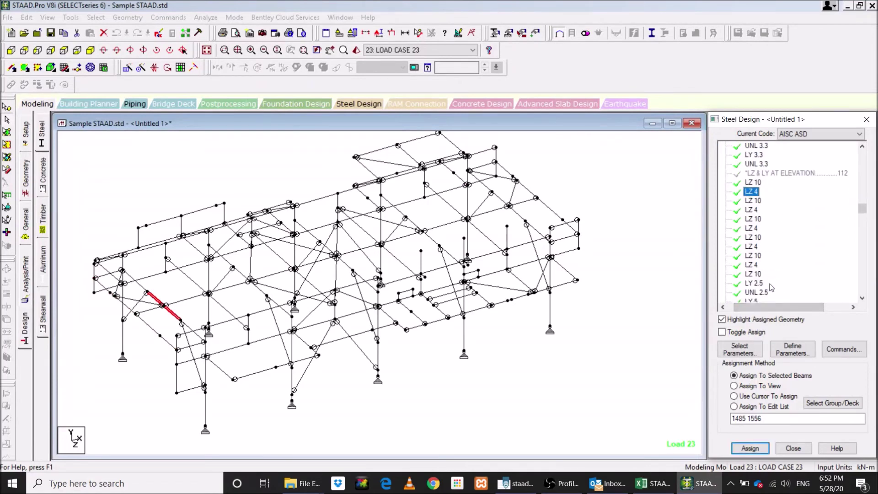
{"action": "left_click", "coordinate": [752, 173]}
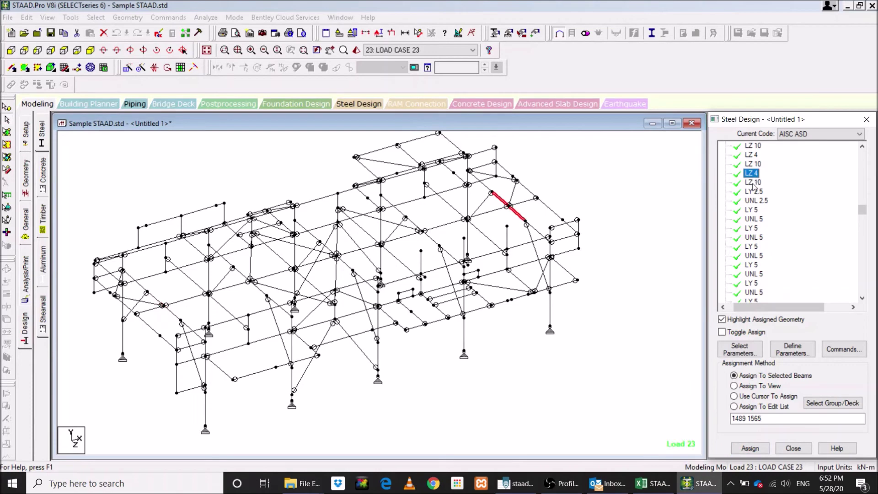
{"action": "left_click", "coordinate": [753, 183]}
{"action": "left_click", "coordinate": [756, 174]}
{"action": "left_click", "coordinate": [754, 165]}
{"action": "left_click", "coordinate": [752, 156]}
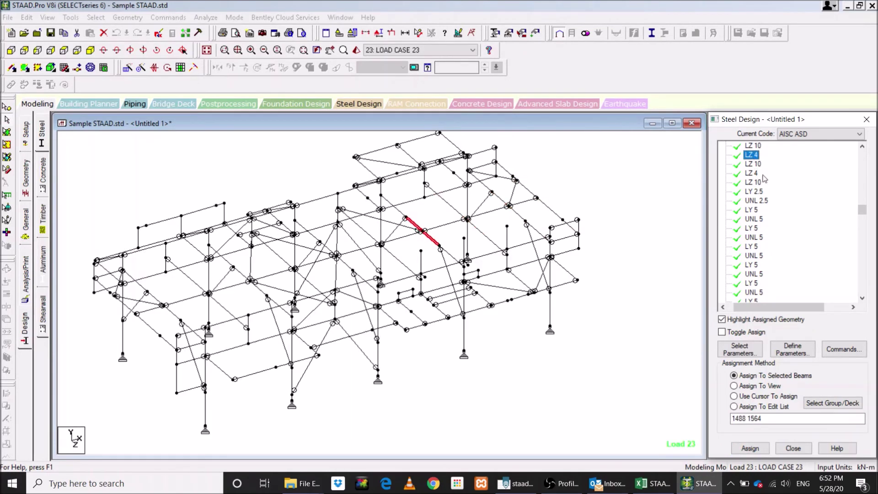
{"action": "scroll", "coordinate": [754, 183], "scroll_direction": "up", "scroll_amount": 4}
{"action": "left_click", "coordinate": [756, 192]}
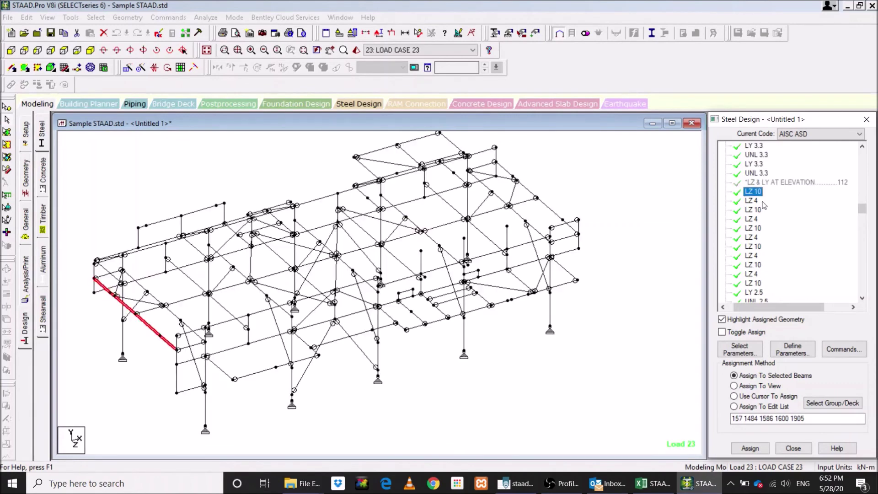
{"action": "left_click", "coordinate": [763, 203]}
{"action": "left_click", "coordinate": [759, 209]}
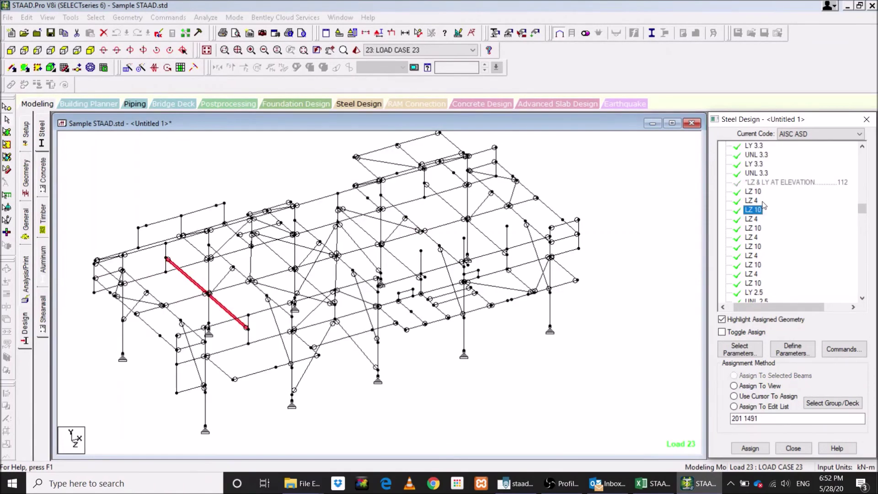
{"action": "left_click", "coordinate": [762, 202]}
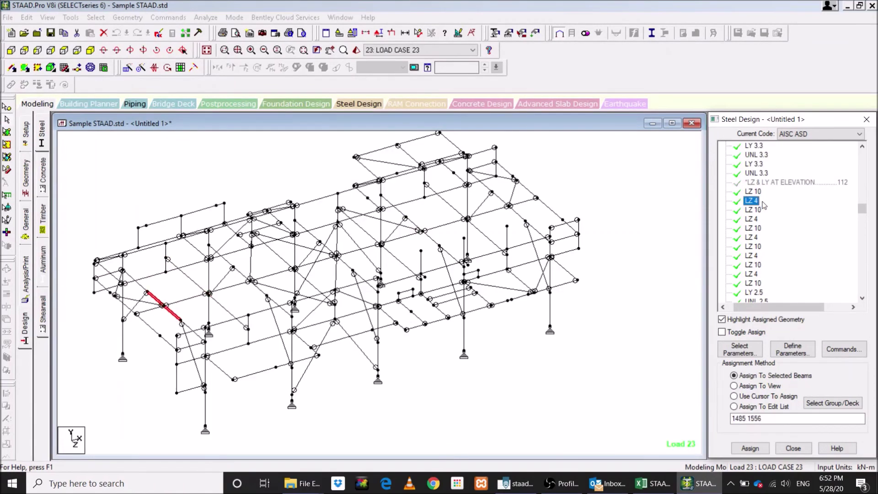
- Add adjoining and inclined members to the highlight, then check the LZ 10 entries (members 210, 1494)
{"action": "left_click", "coordinate": [131, 311]}
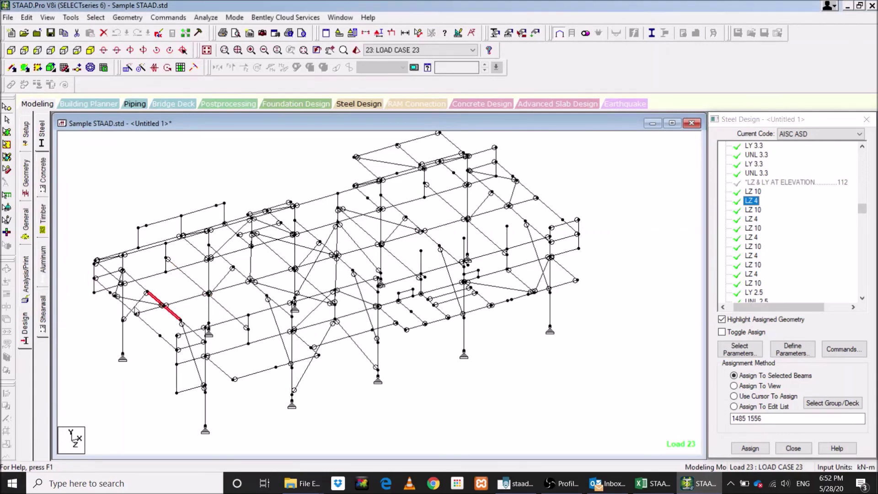
{"action": "left_click", "coordinate": [192, 359]}
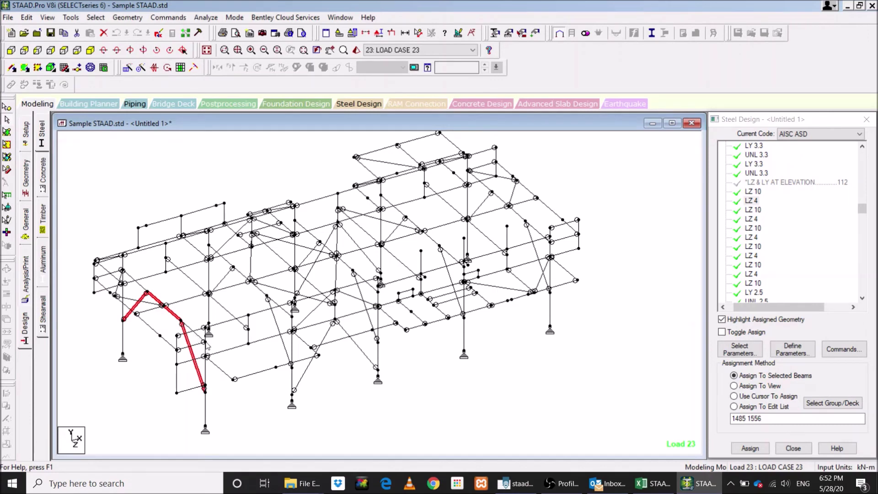
{"action": "left_click", "coordinate": [753, 210]}
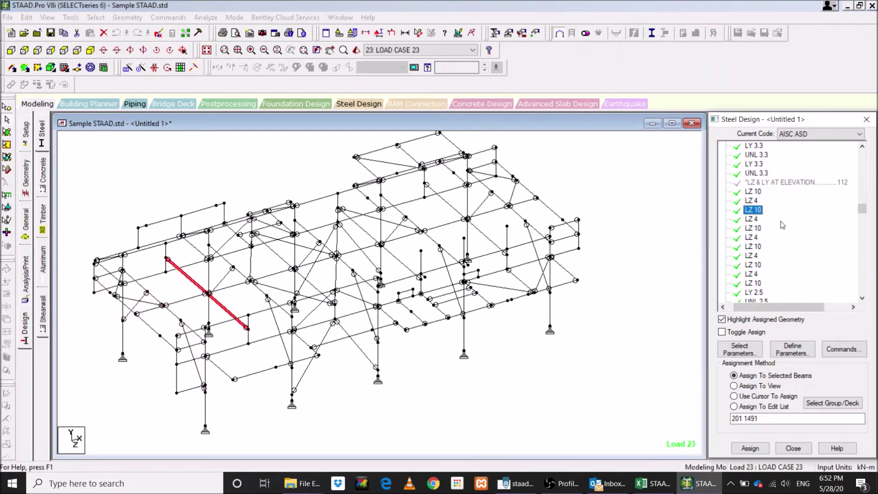
{"action": "key", "text": "Down"}
{"action": "key", "text": "Down"}
{"action": "key", "text": "Down"}
{"action": "key", "text": "Down"}
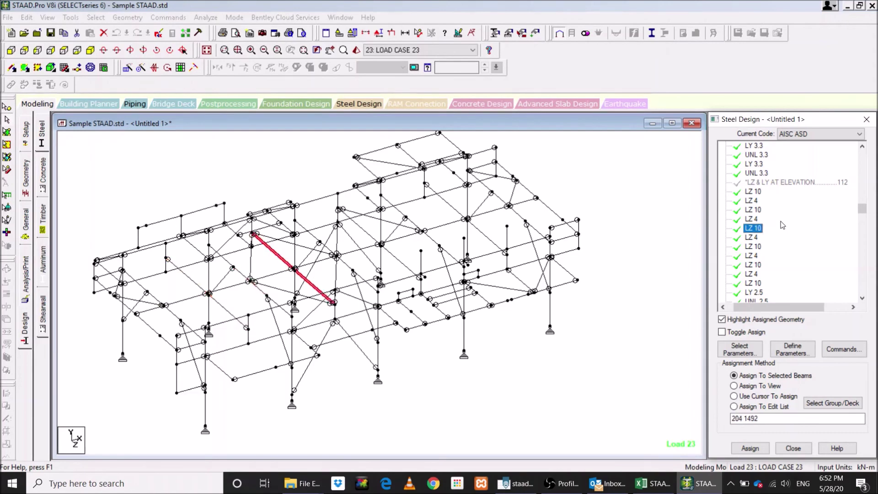
{"action": "key", "text": "Down"}
{"action": "key", "text": "Down"}
{"action": "key", "text": "Down"}
{"action": "key", "text": "Down"}
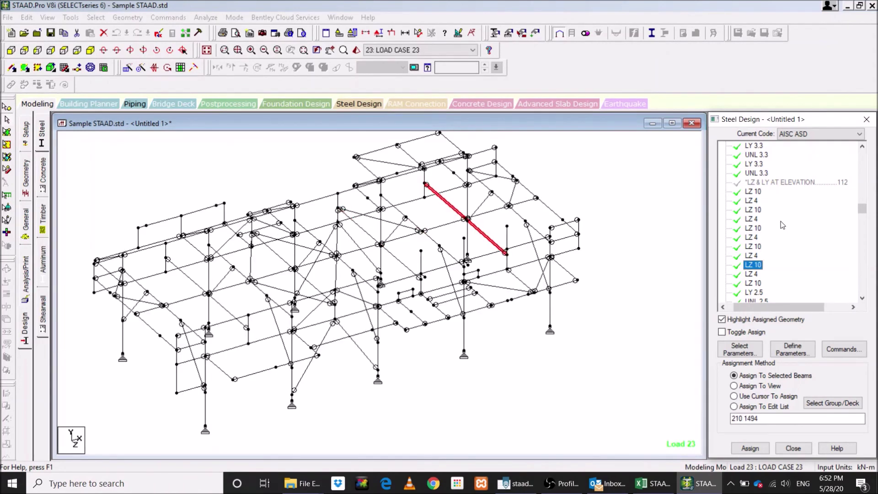